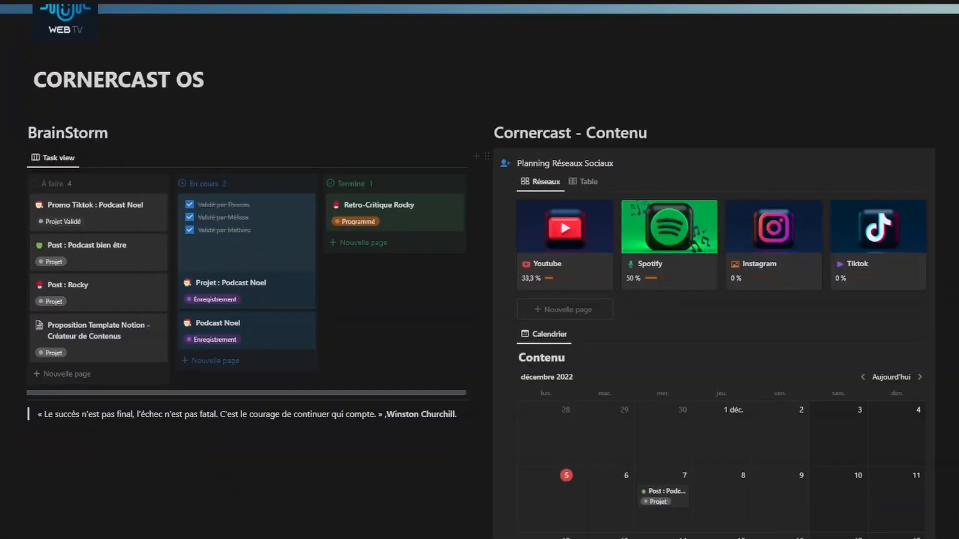
# Step: Add a new card titled 'Blabla' to the BrainStorm board
pyautogui.click(397, 499)
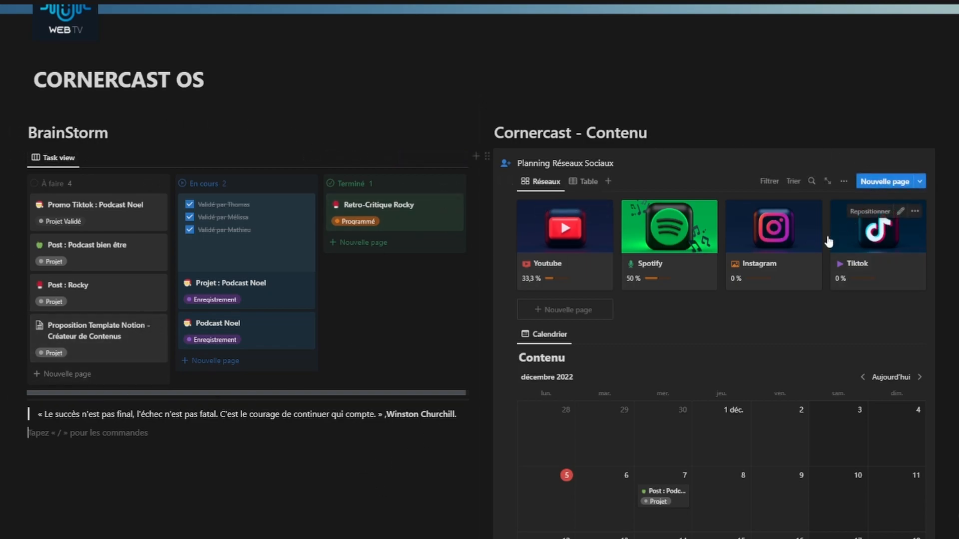
pyautogui.scroll(-2, 819, 251)
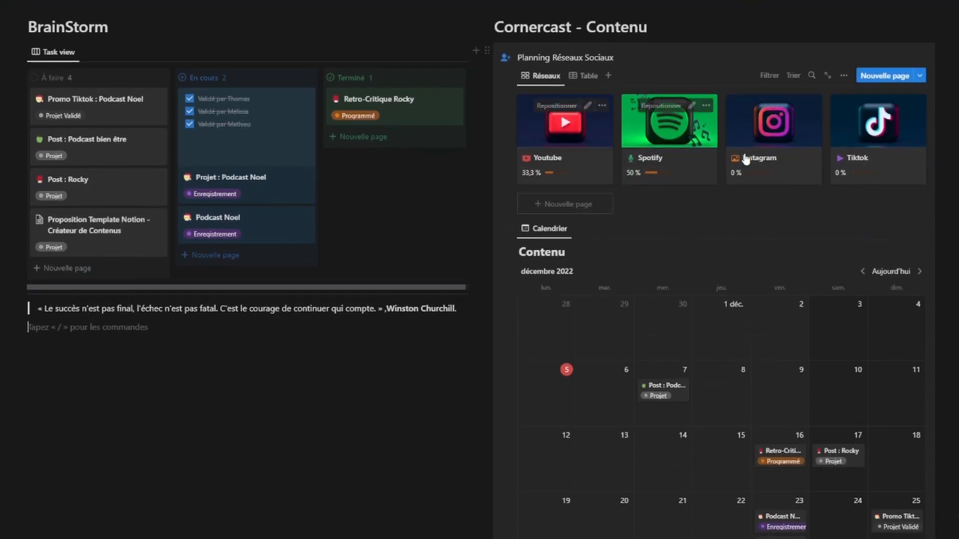
pyautogui.scroll(2, 267, 426)
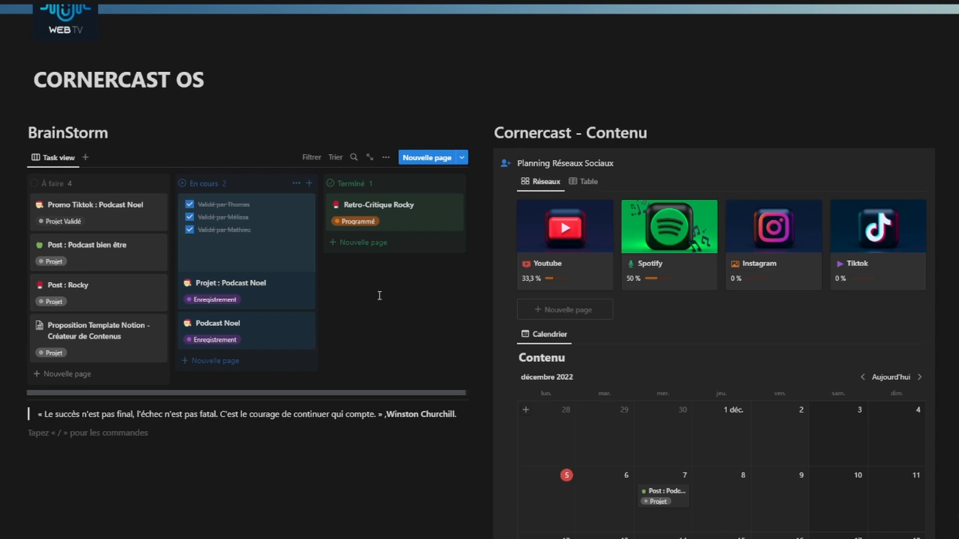
pyautogui.click(427, 158)
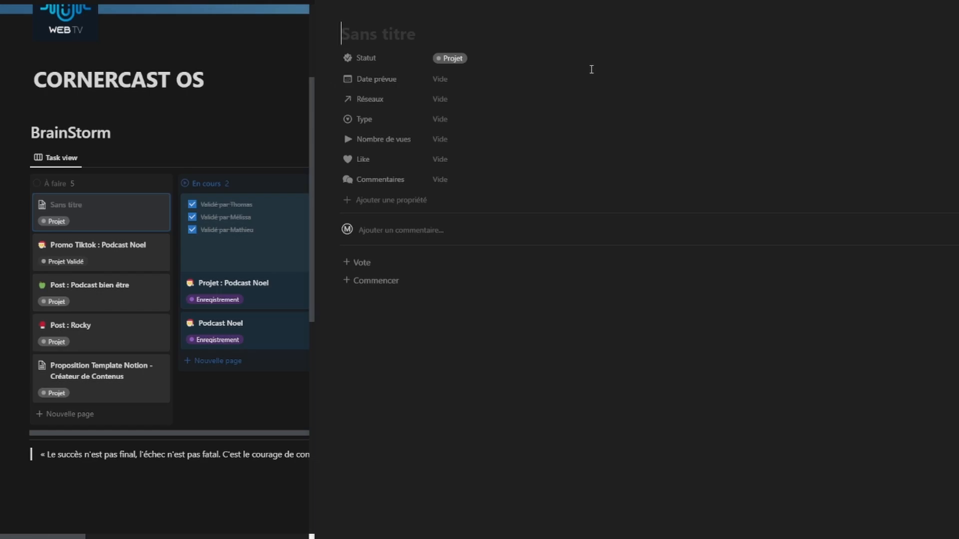
pyautogui.write('Blabla')
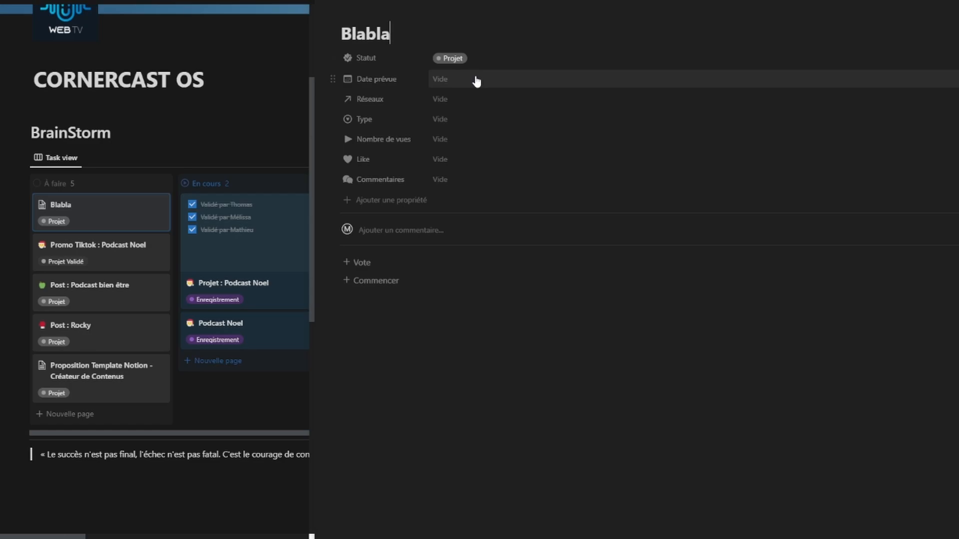
# Step: Keep the card's status as Projet and set Date prévue to 9 février 2023
pyautogui.click(475, 59)
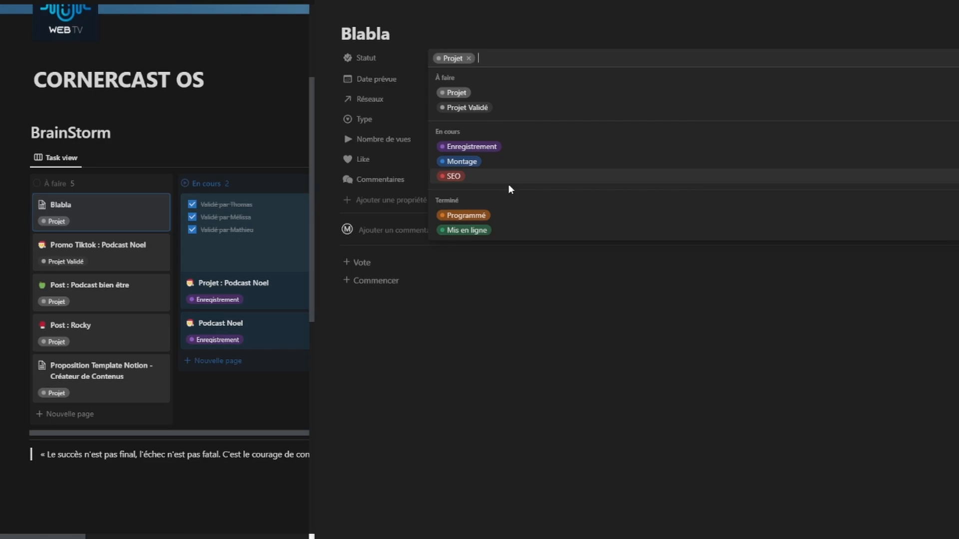
pyautogui.click(328, 102)
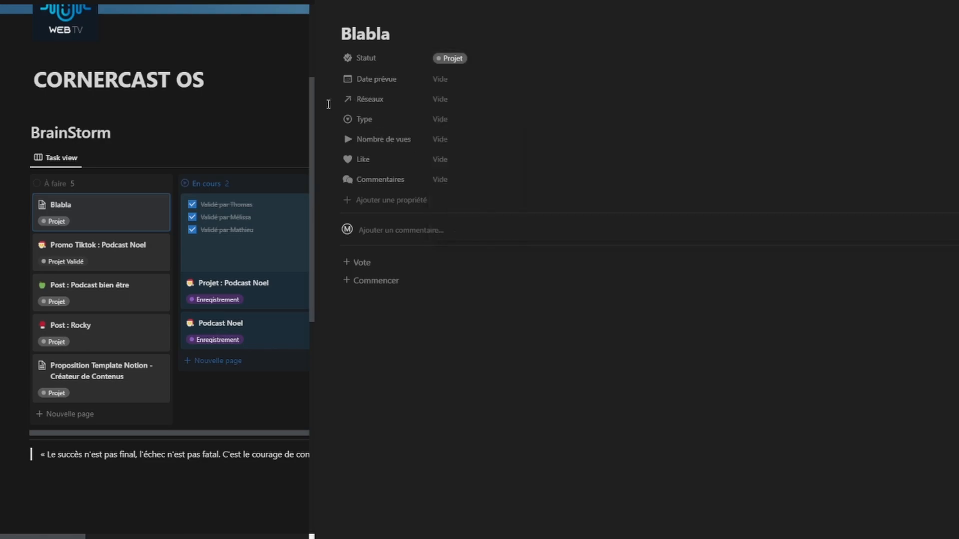
pyautogui.click(451, 81)
pyautogui.click(551, 123)
pyautogui.click(551, 123)
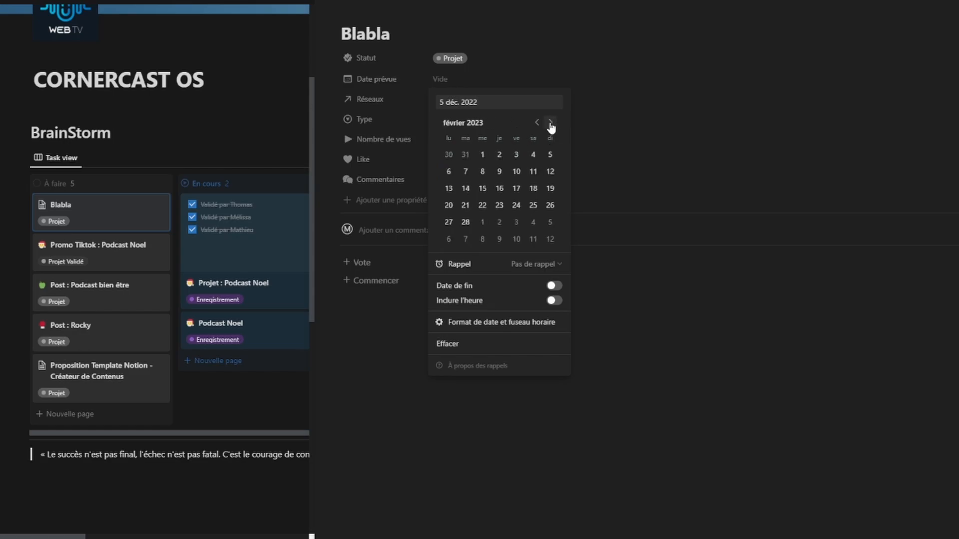
pyautogui.click(499, 175)
pyautogui.click(681, 141)
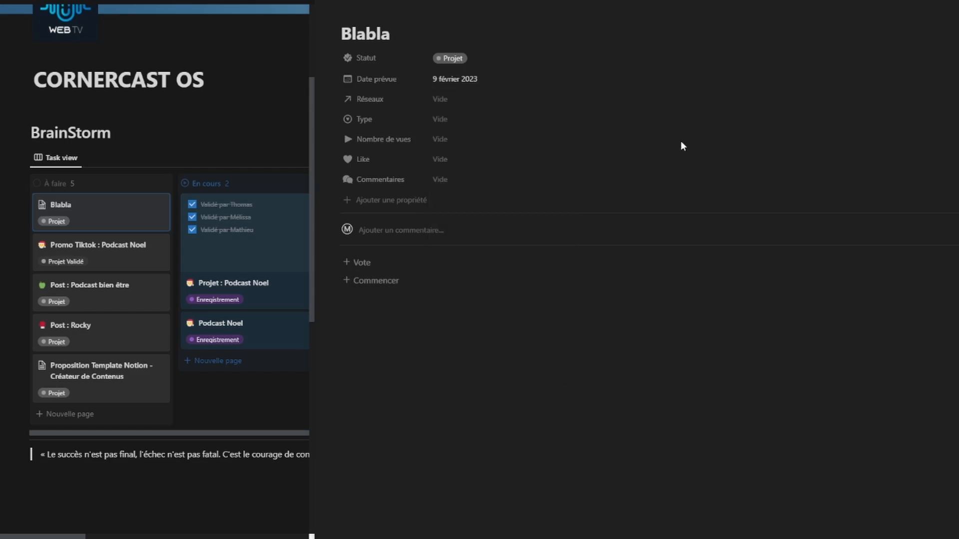
# Step: Link the card to the Tiktok network and set its Type to TikTok
pyautogui.click(577, 108)
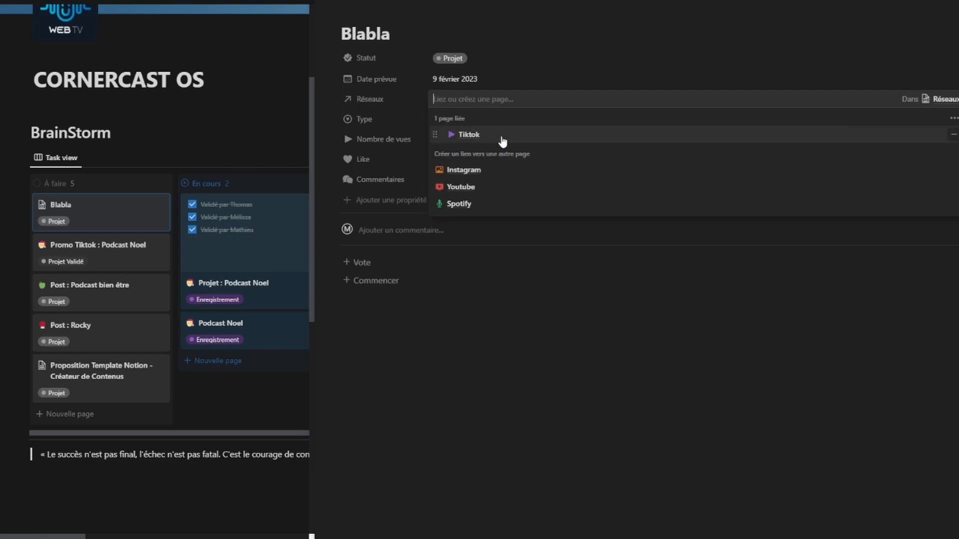
pyautogui.click(504, 140)
pyautogui.click(450, 125)
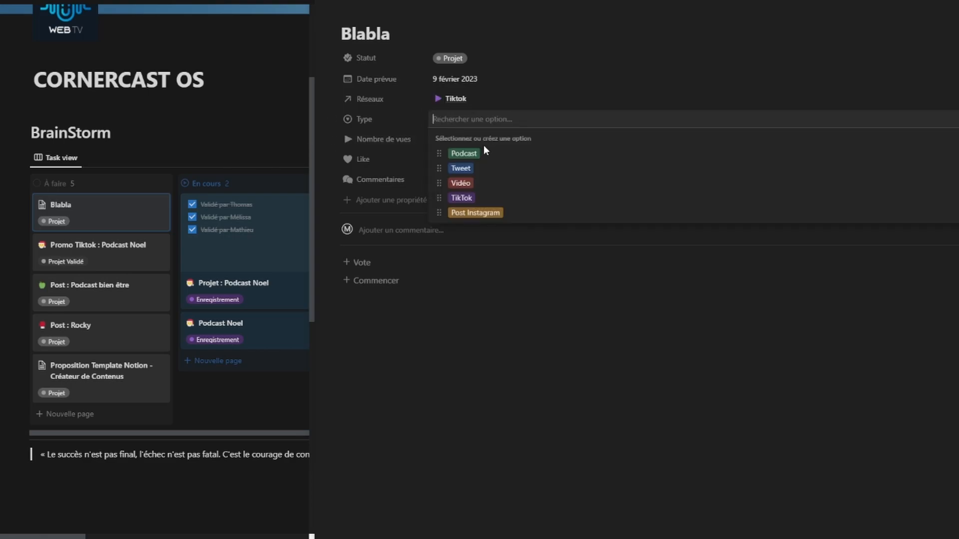
pyautogui.click(487, 196)
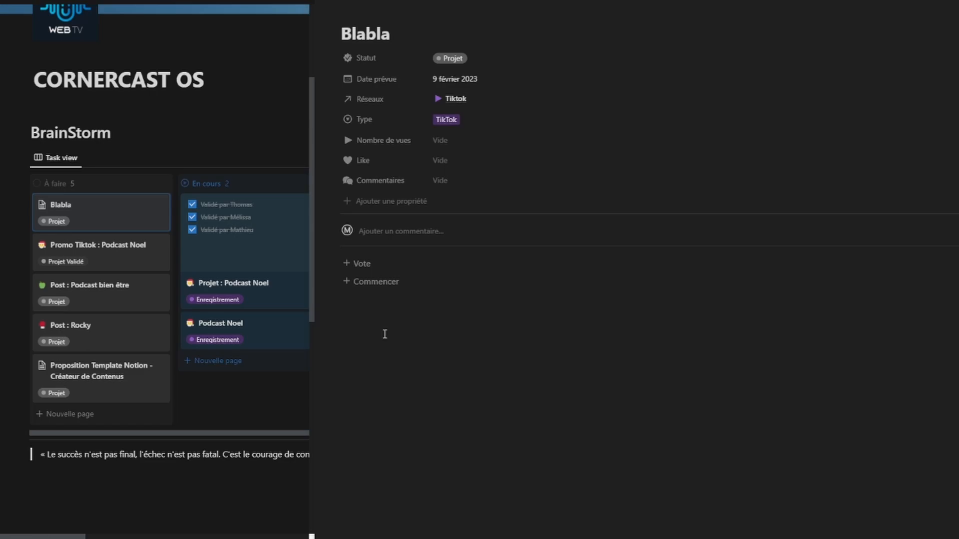
# Step: Add the three Validé par vote checkboxes to Blabla and tick the third
pyautogui.click(357, 263)
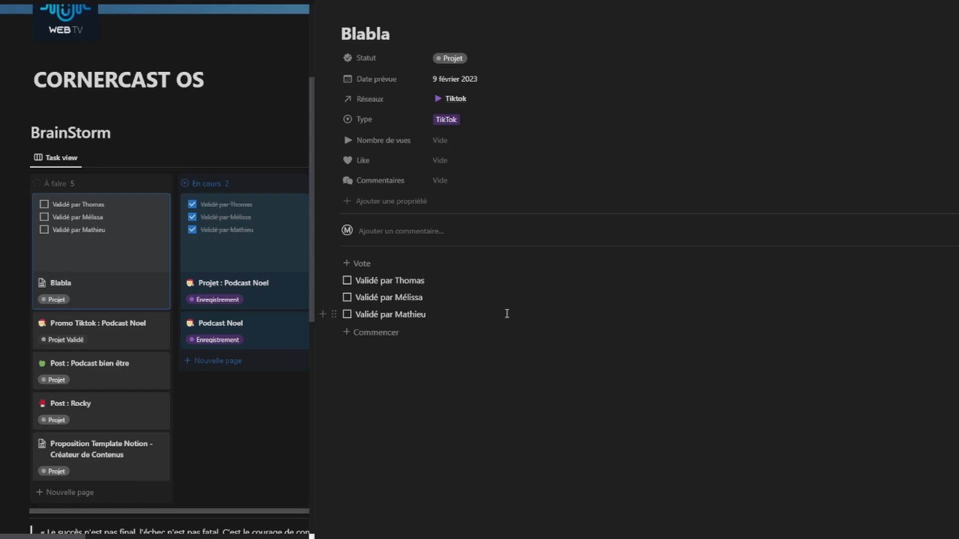
pyautogui.click(347, 314)
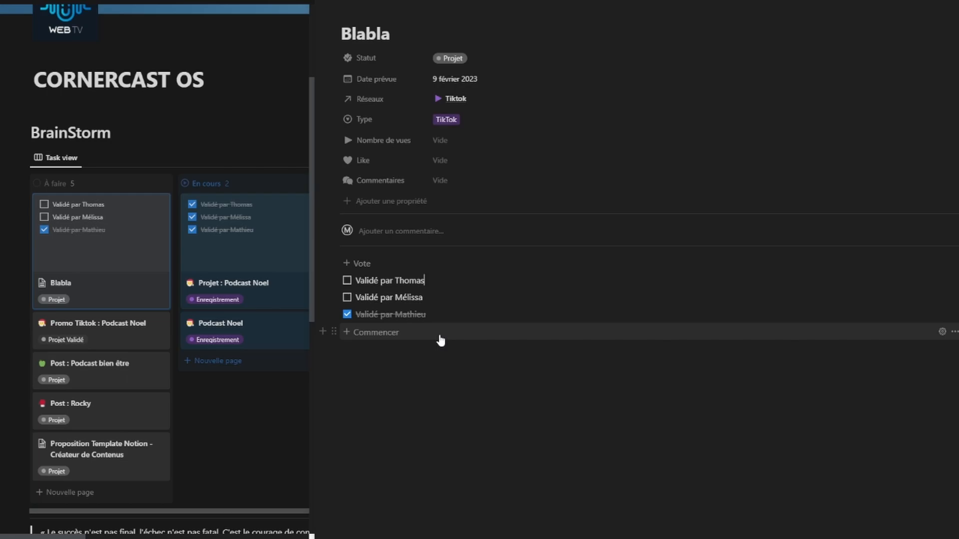
# Step: Insert the idea sections and write 'Je veux développer un blabla - 10 min - Requins' under Idées principales
pyautogui.click(357, 338)
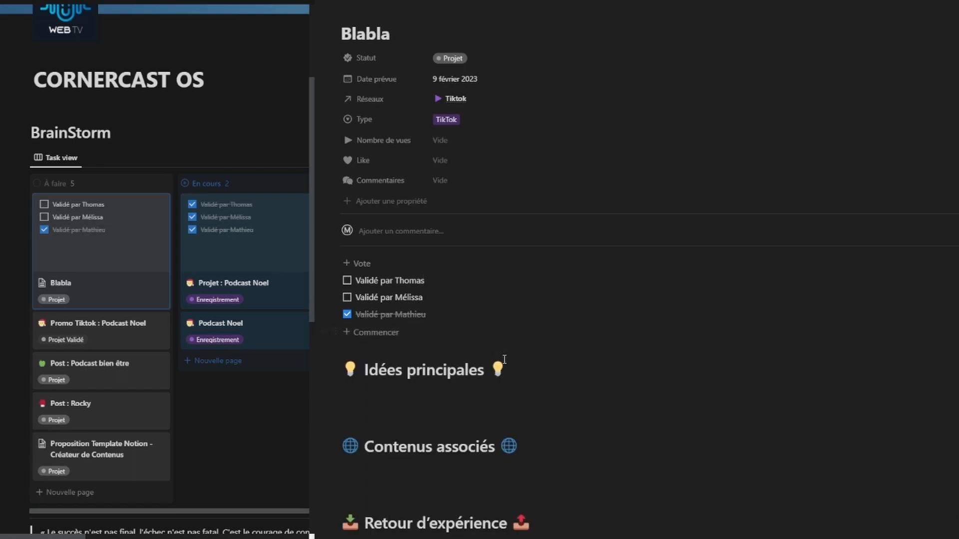
pyautogui.scroll(-1, 591, 402)
pyautogui.click(545, 363)
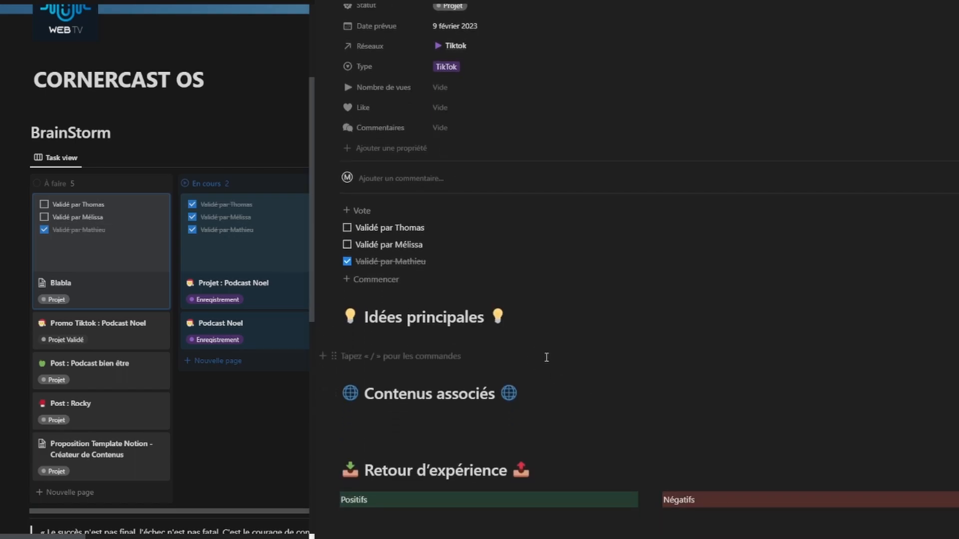
pyautogui.scroll(-1, 547, 324)
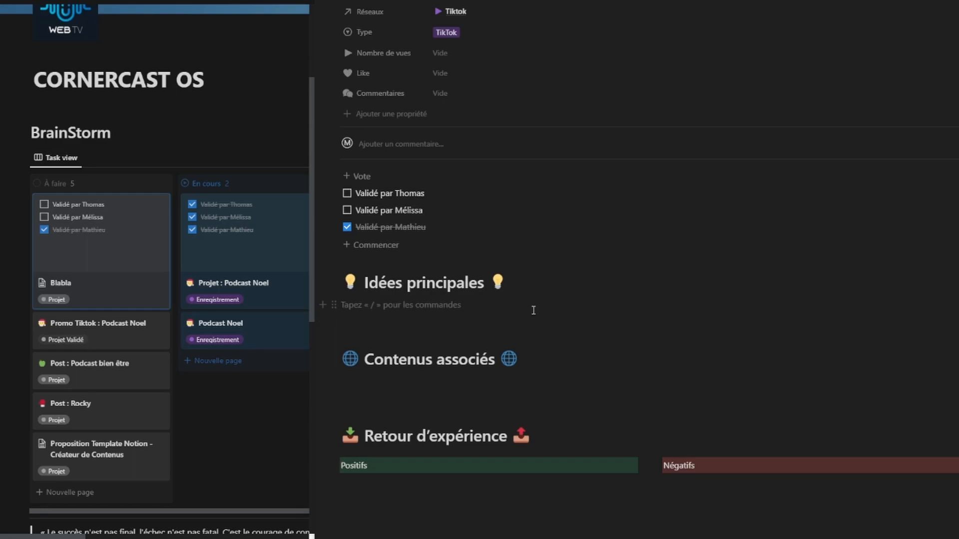
pyautogui.write('Je veux développer ')
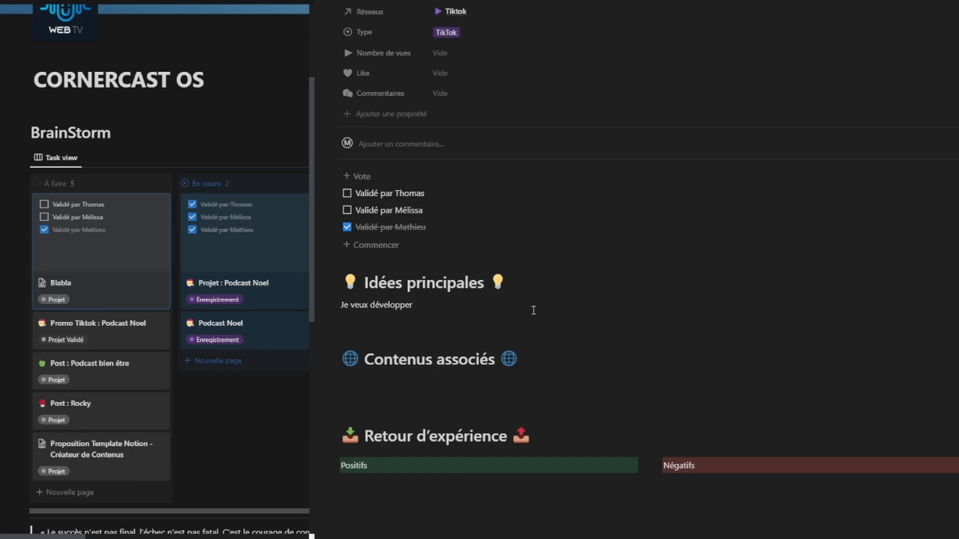
pyautogui.write('un blabla - 10 min - Requins')
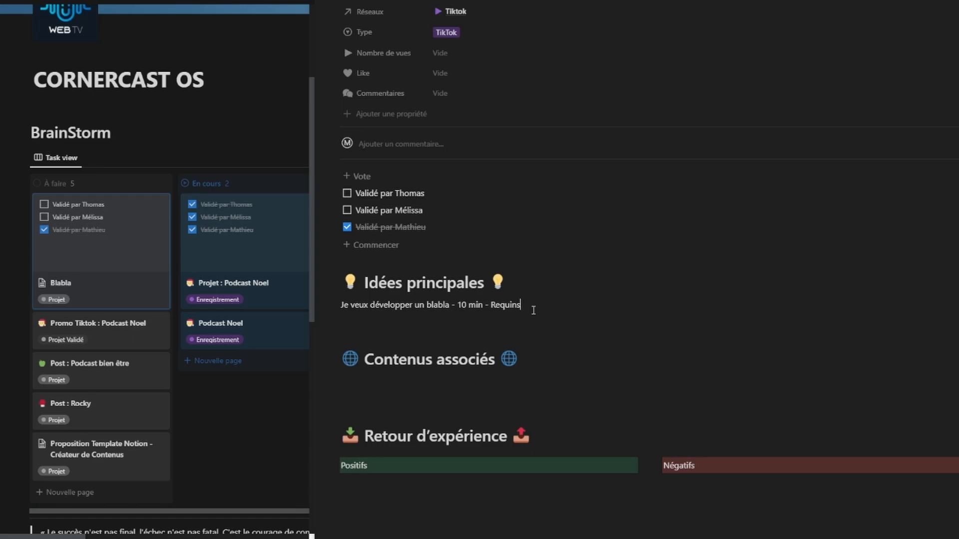
# Step: List 'Vidéo promo tiktok' and 'Post insta' under Contenus associés
pyautogui.click(498, 394)
pyautogui.press('BackSpace')
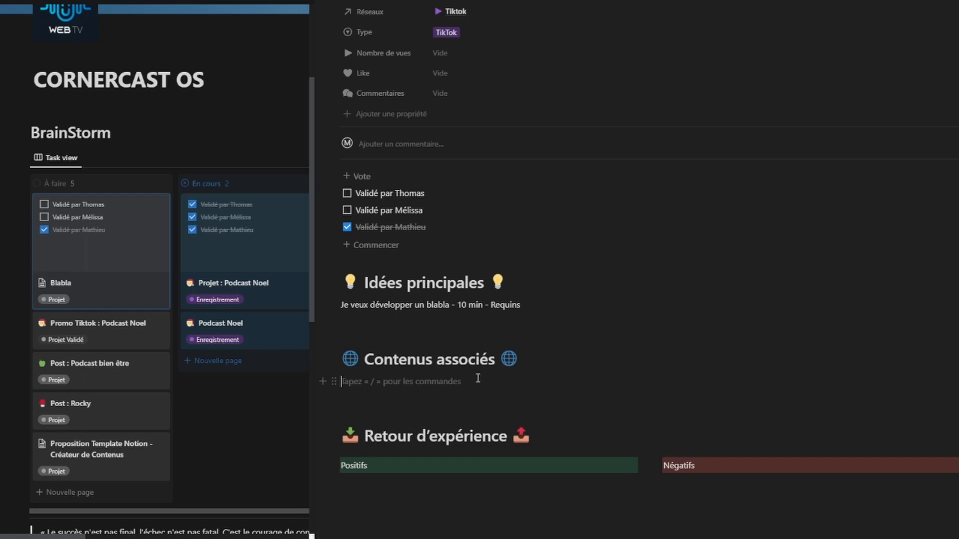
pyautogui.write('Vidéo')
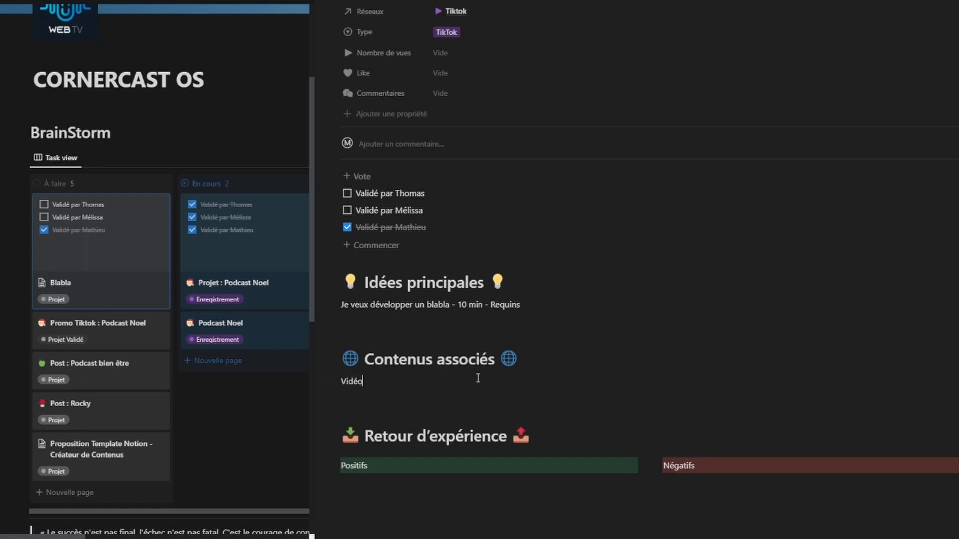
pyautogui.write(' promo tiktok')
pyautogui.press('Return')
pyautogui.write('Post insta')
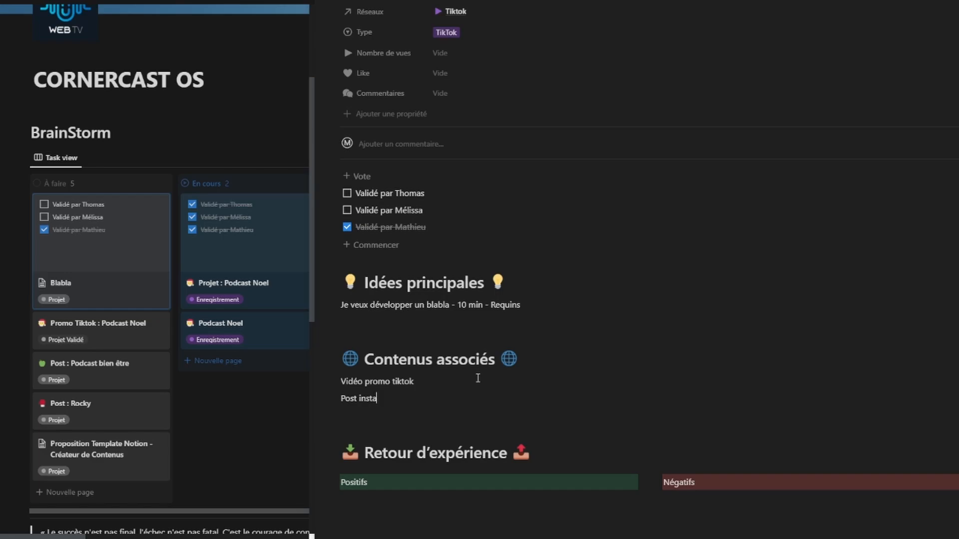
pyautogui.click(111, 329)
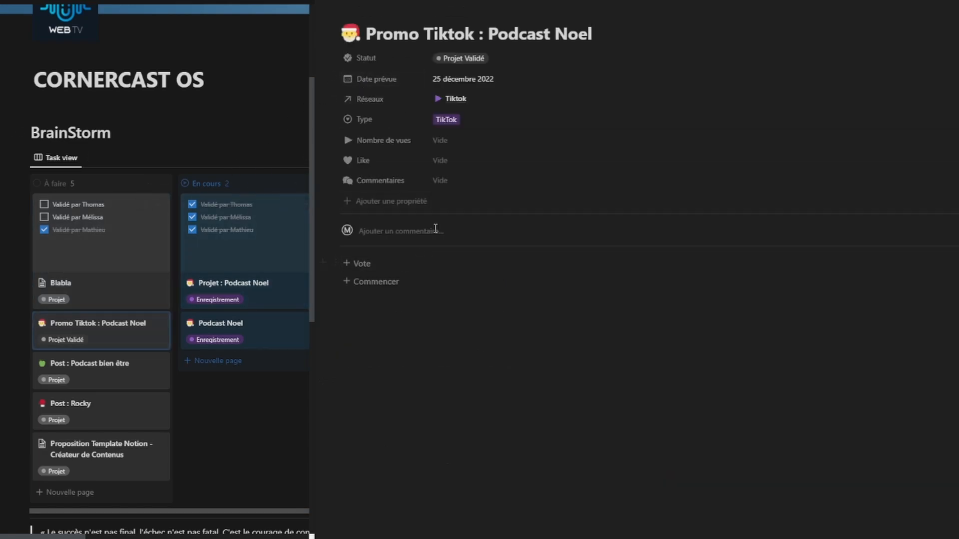
# Step: Copy the link to the Promo Tiktok : Podcast Noel page
pyautogui.click(957, 1)
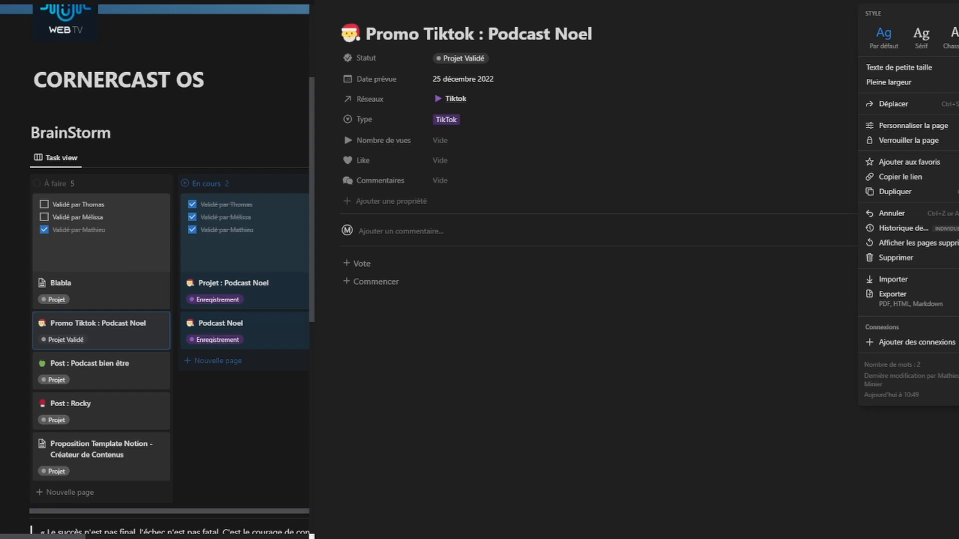
pyautogui.click(904, 181)
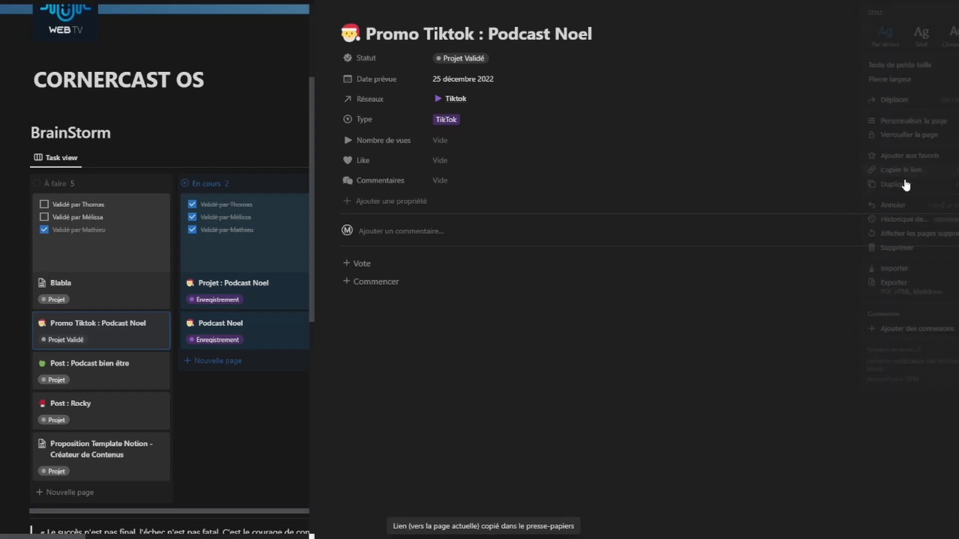
pyautogui.click(252, 434)
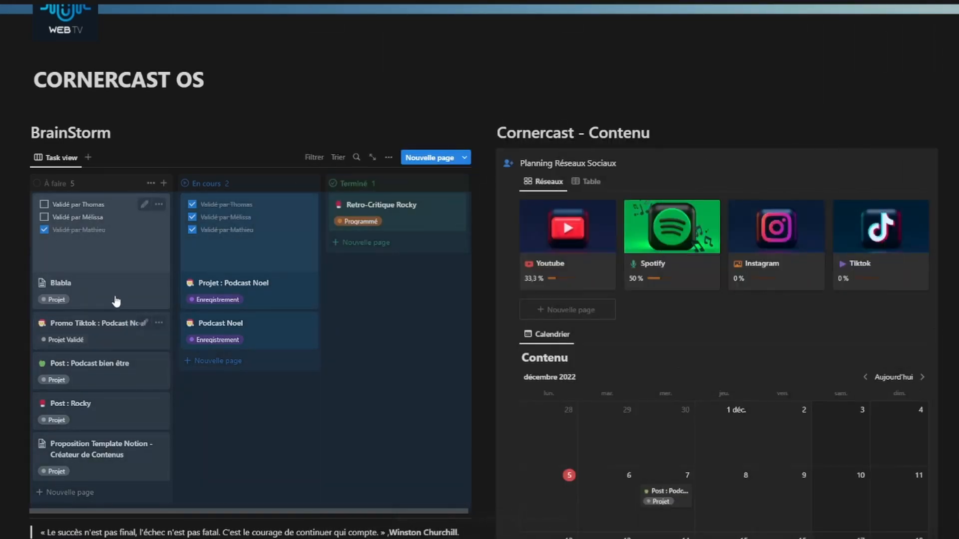
# Step: Paste the link under Post insta on Blabla as a page mention
pyautogui.click(116, 300)
pyautogui.scroll(-3, 389, 349)
pyautogui.click(389, 399)
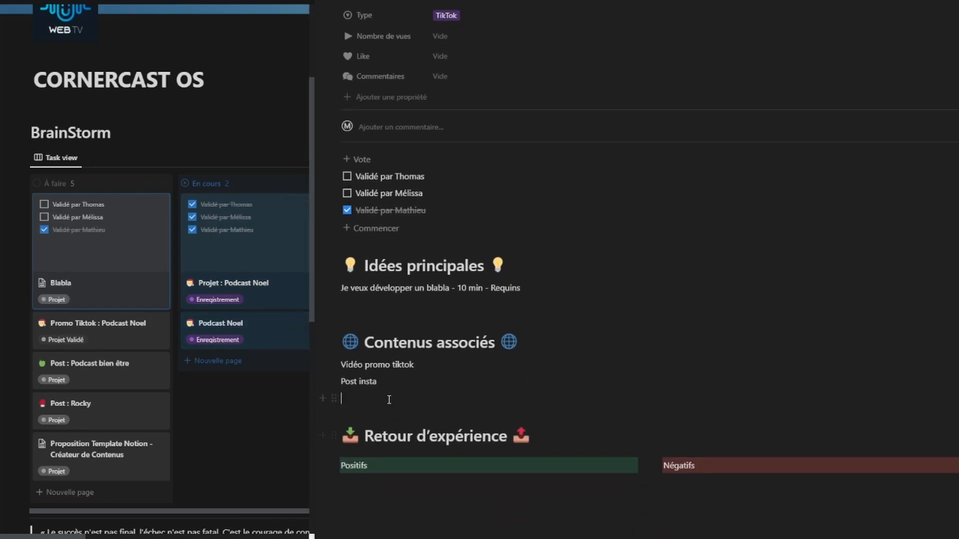
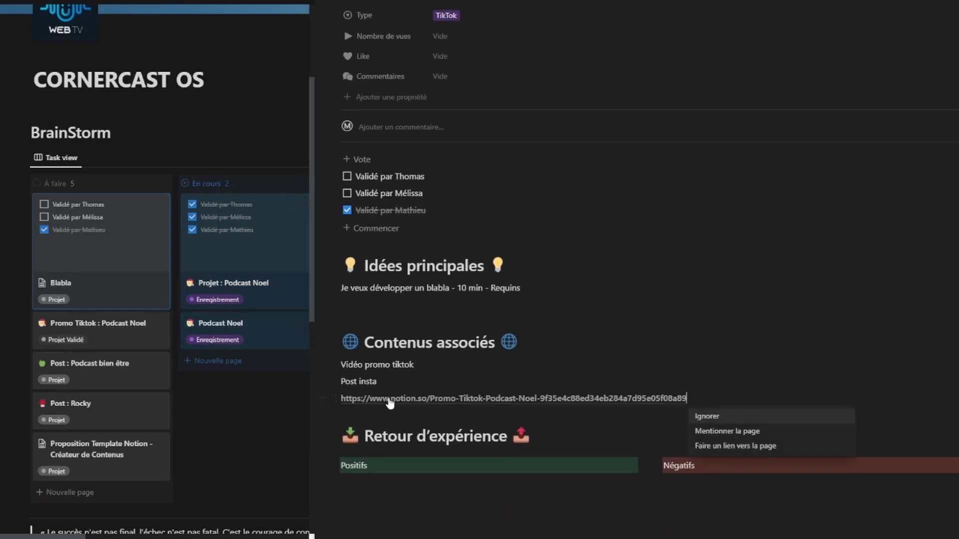
pyautogui.click(761, 446)
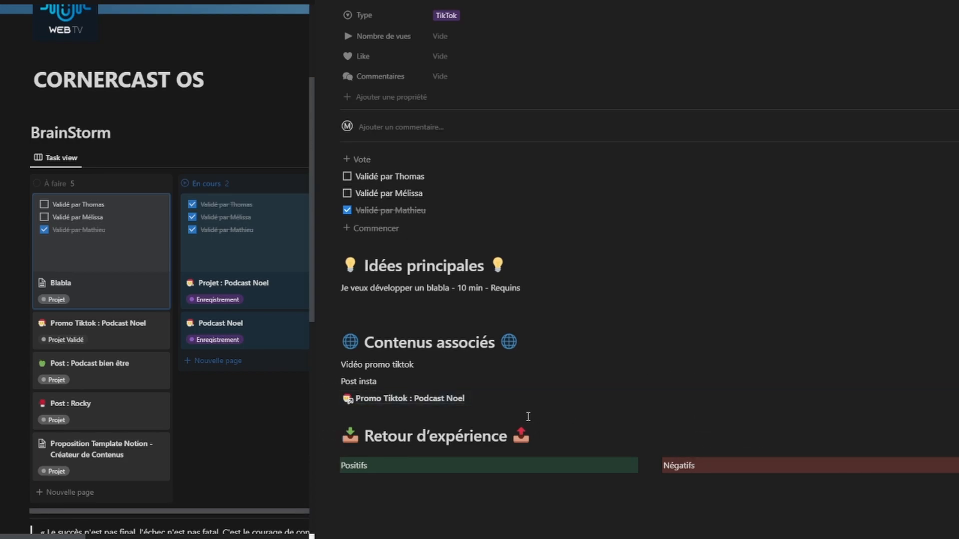
pyautogui.click(453, 399)
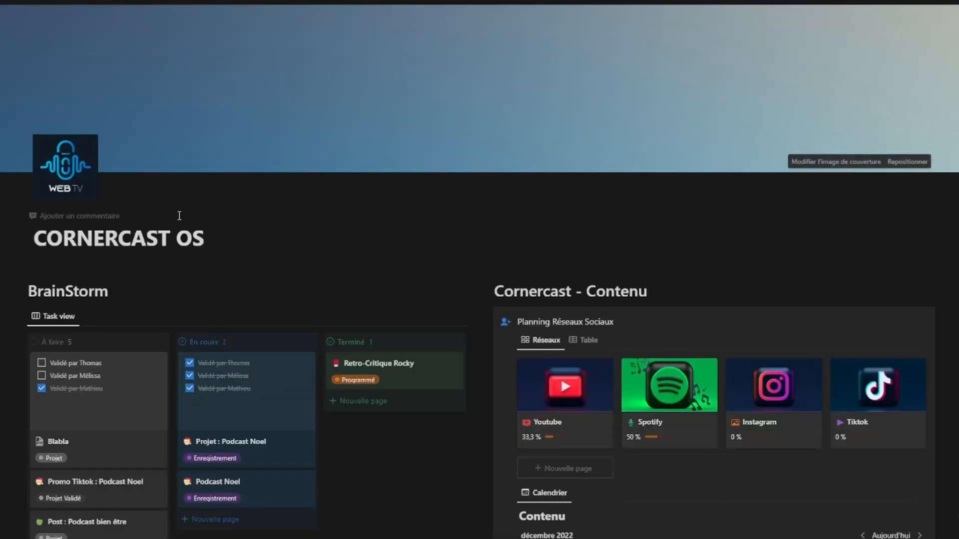
# Step: Drag the Blabla card from Terminé back to the top of the À faire column
pyautogui.scroll(-5, 166, 190)
pyautogui.click(128, 215)
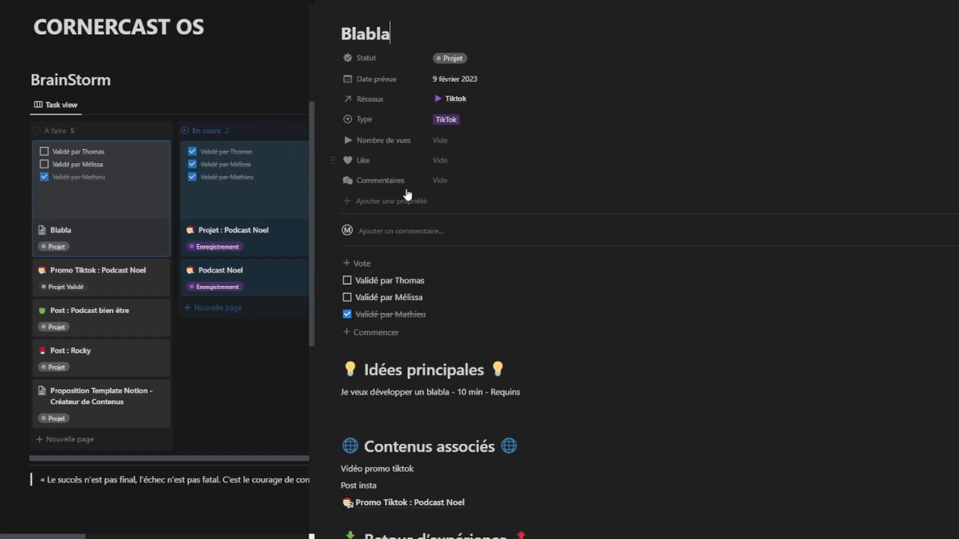
pyautogui.click(256, 398)
pyautogui.moveTo(100, 210); pyautogui.dragTo(280, 310)
pyautogui.moveTo(295, 369); pyautogui.dragTo(397, 236)
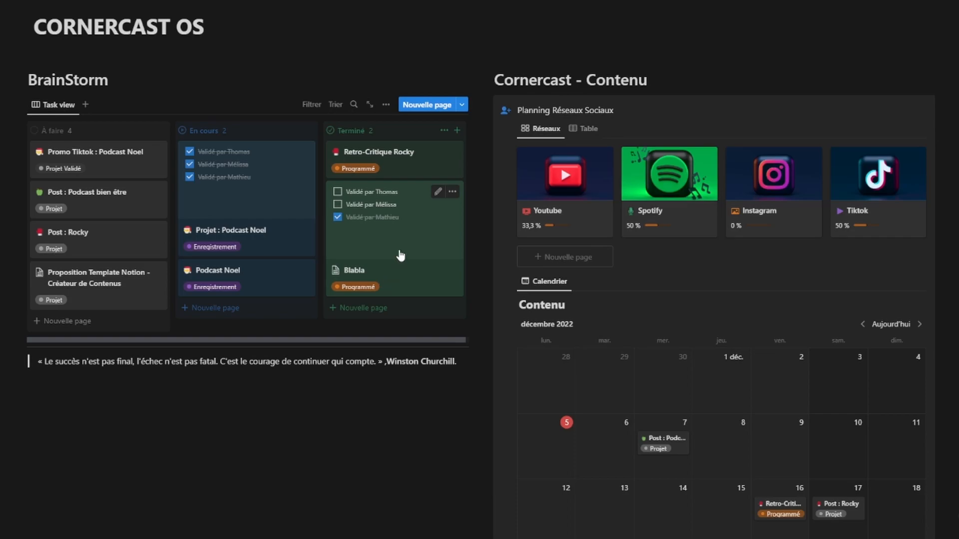
pyautogui.moveTo(400, 256); pyautogui.dragTo(107, 151)
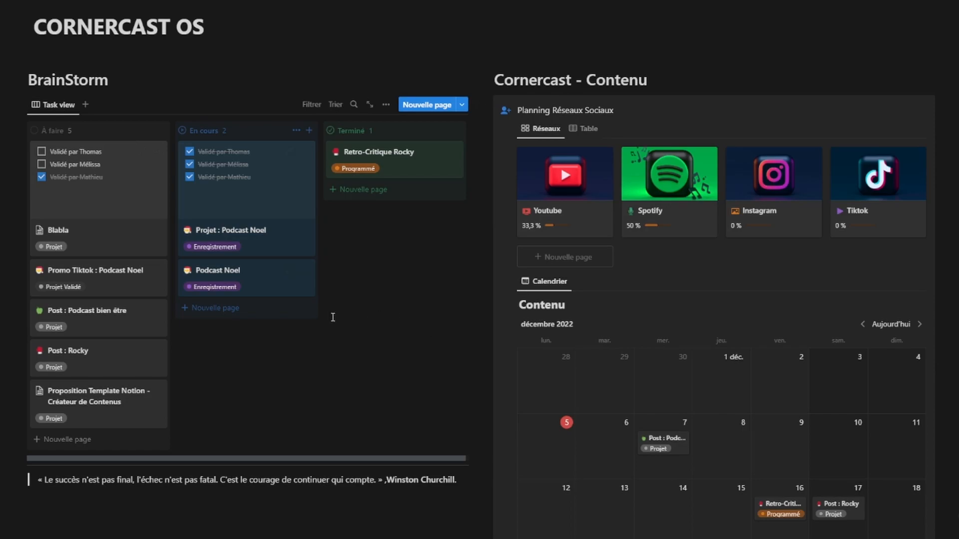
pyautogui.scroll(-1, 789, 327)
# Step: Drag Blabla in the Contenu calendar from 9 février to 2 février 2023
pyautogui.scroll(-2, 789, 323)
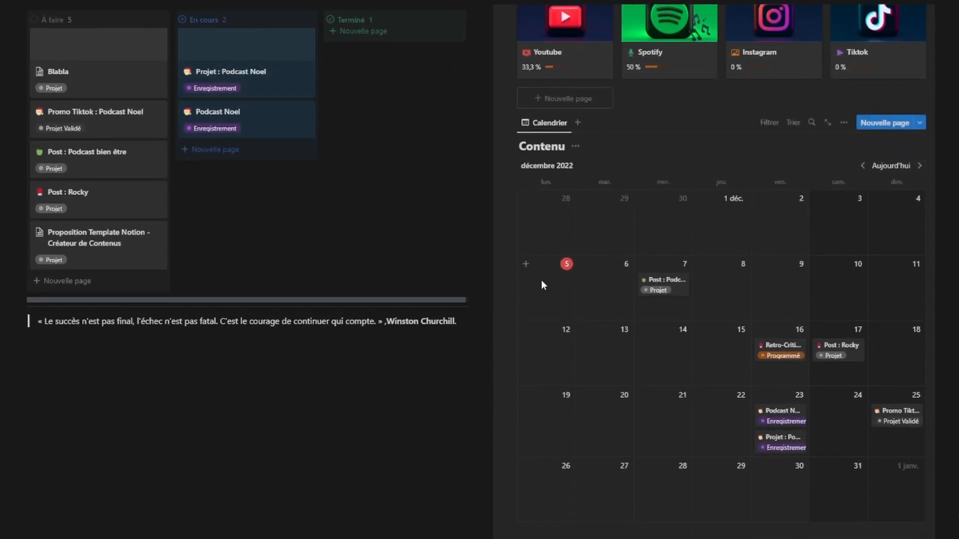
pyautogui.click(920, 166)
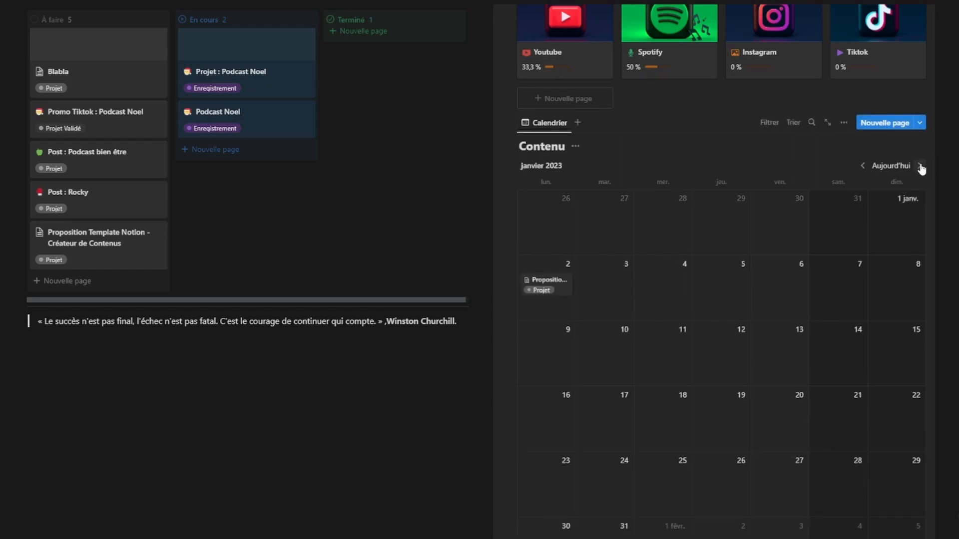
pyautogui.click(920, 166)
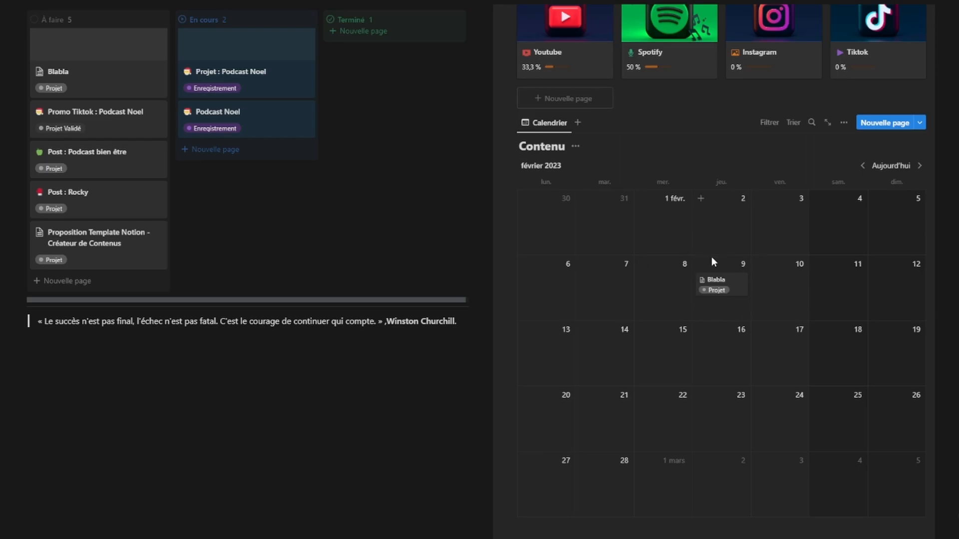
pyautogui.click(863, 166)
pyautogui.click(863, 166)
pyautogui.click(919, 166)
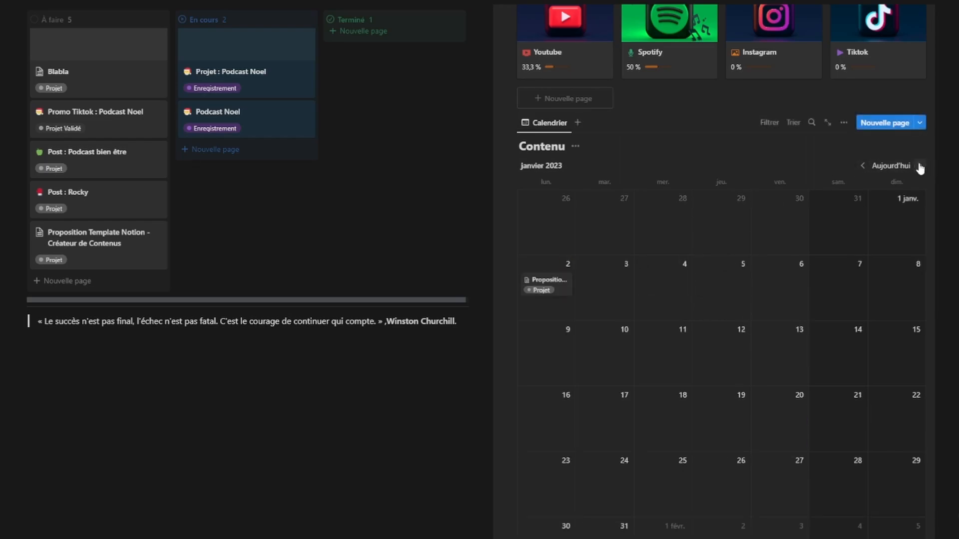
pyautogui.click(920, 167)
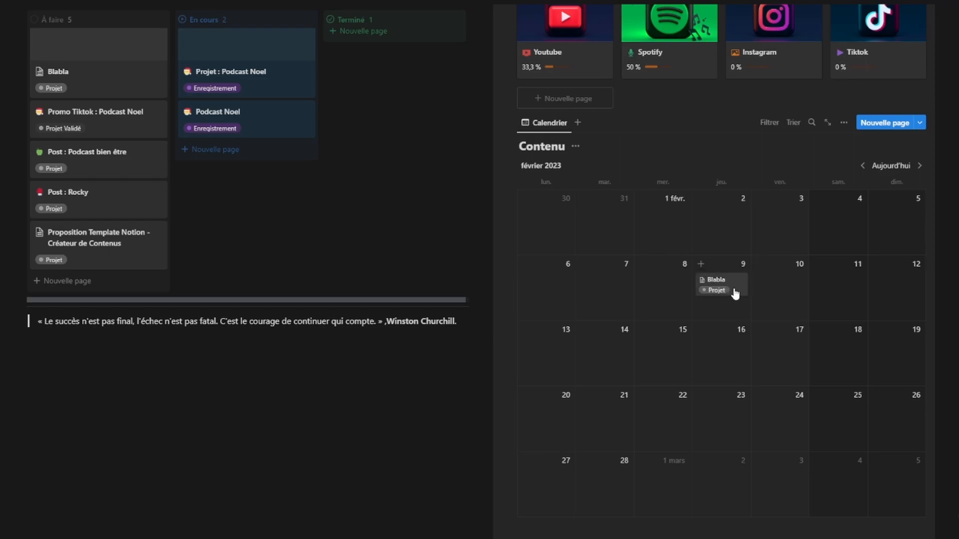
pyautogui.moveTo(735, 294); pyautogui.dragTo(724, 222)
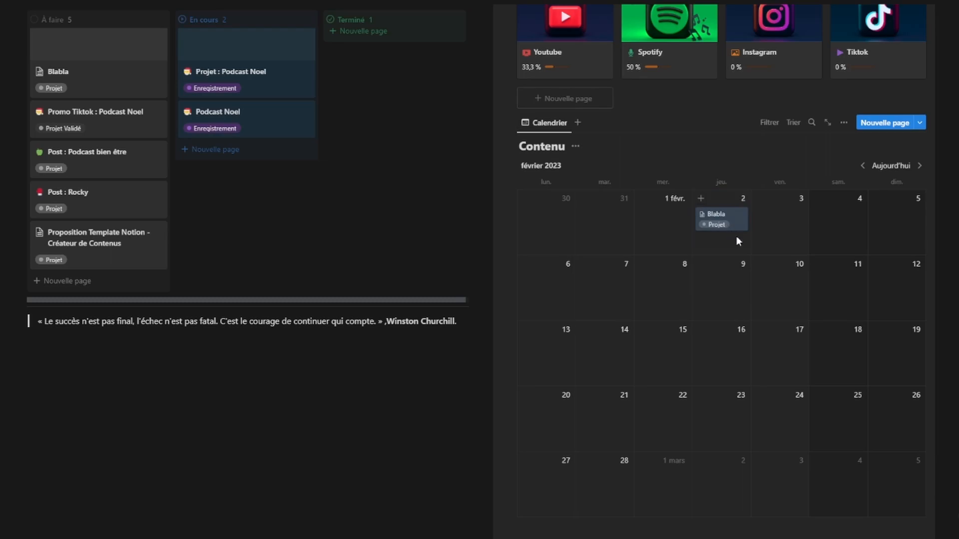
pyautogui.click(862, 165)
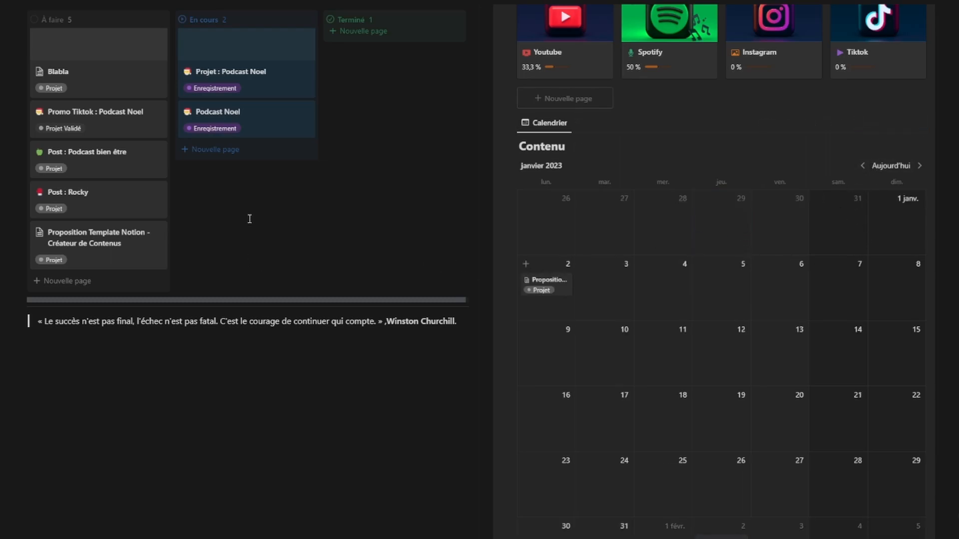
pyautogui.scroll(2, 246, 222)
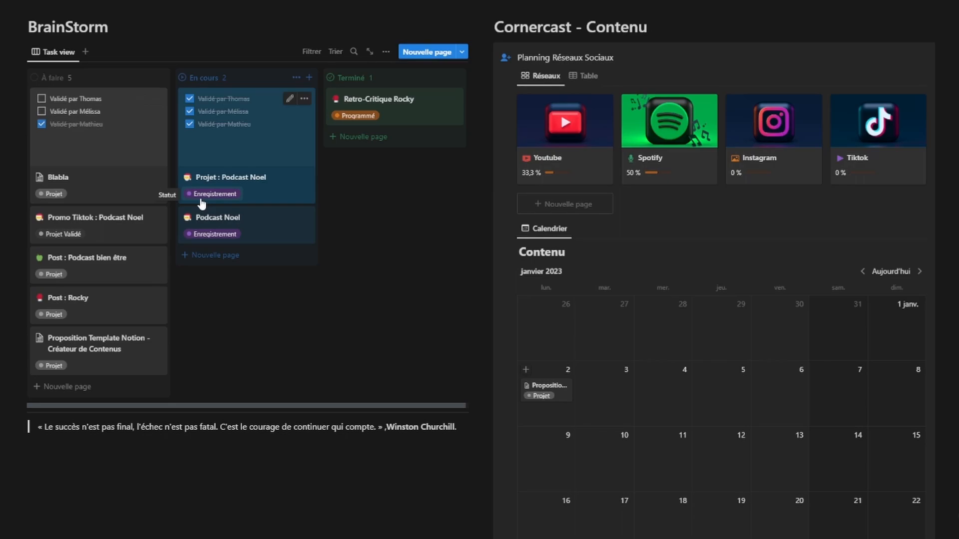
# Step: Return the Contenu calendar to décembre 2022 and scroll to the dashboard top
pyautogui.click(862, 271)
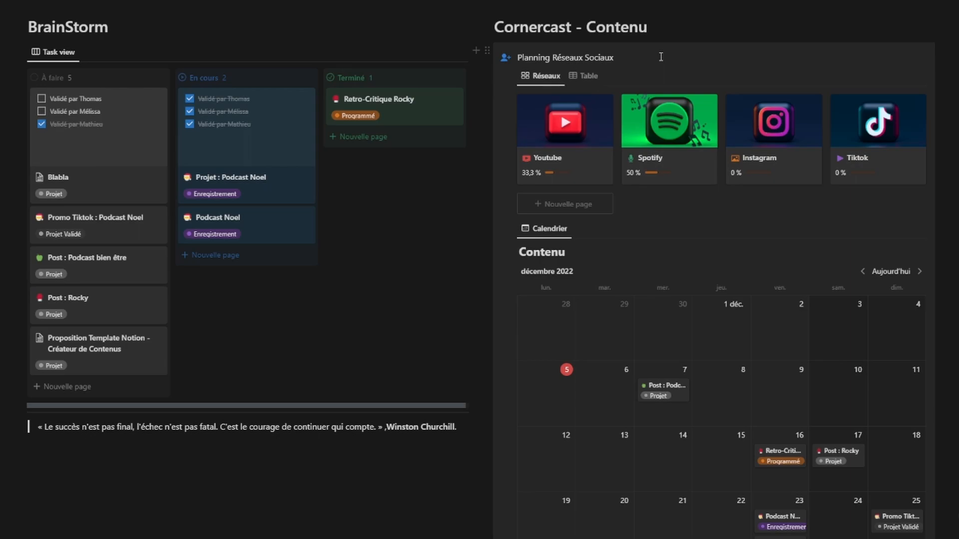
pyautogui.scroll(1, 649, 139)
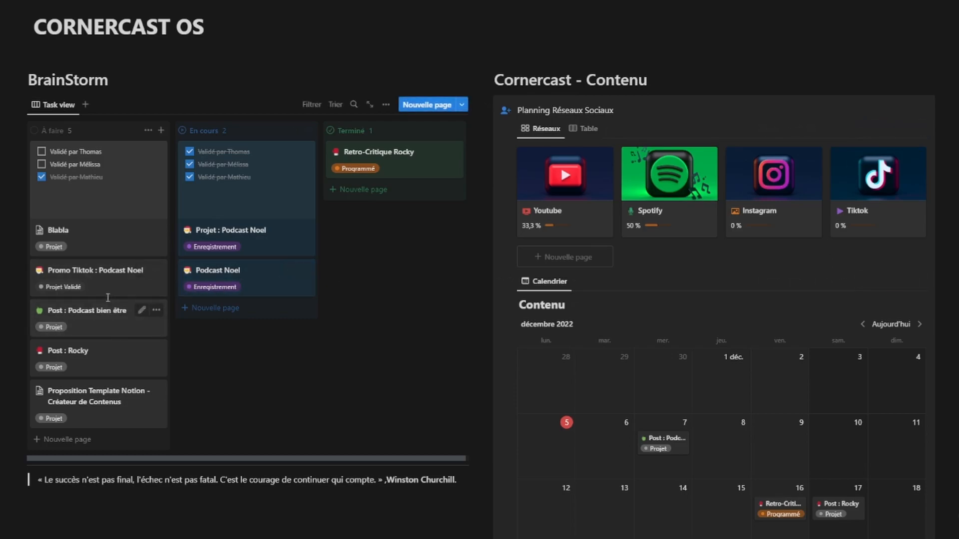
pyautogui.moveTo(124, 288); pyautogui.dragTo(387, 202)
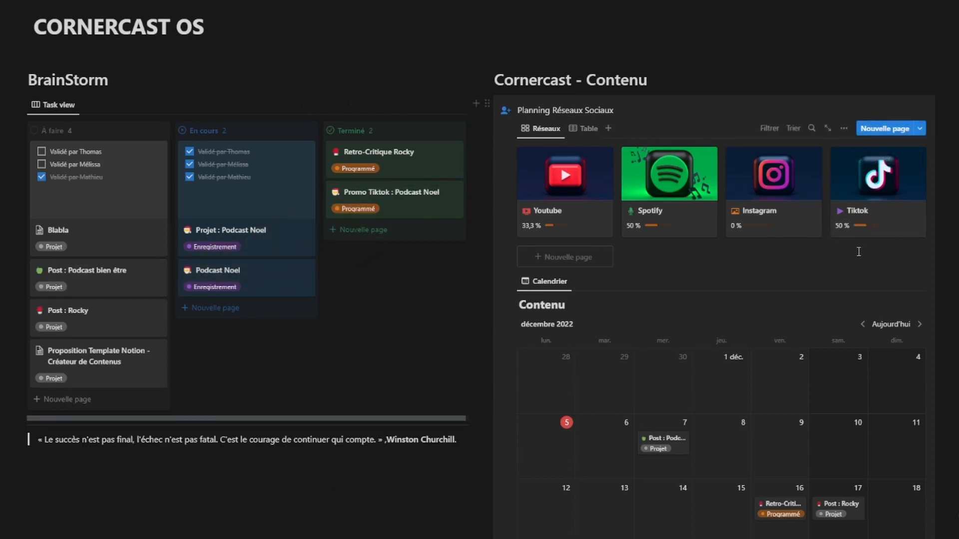
pyautogui.moveTo(108, 237); pyautogui.dragTo(152, 254)
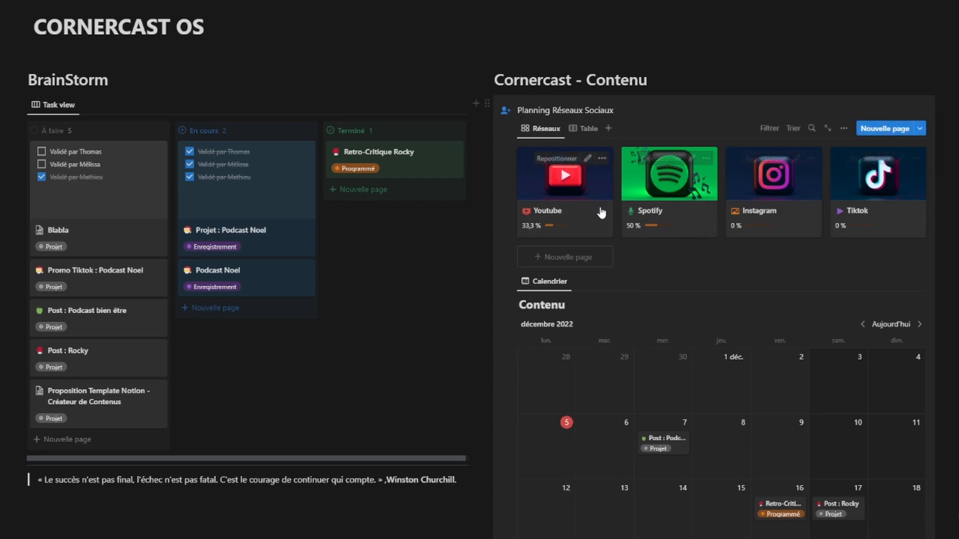
# Step: Open the Youtube network card, then its Stats Youtube Vierge page
pyautogui.click(582, 222)
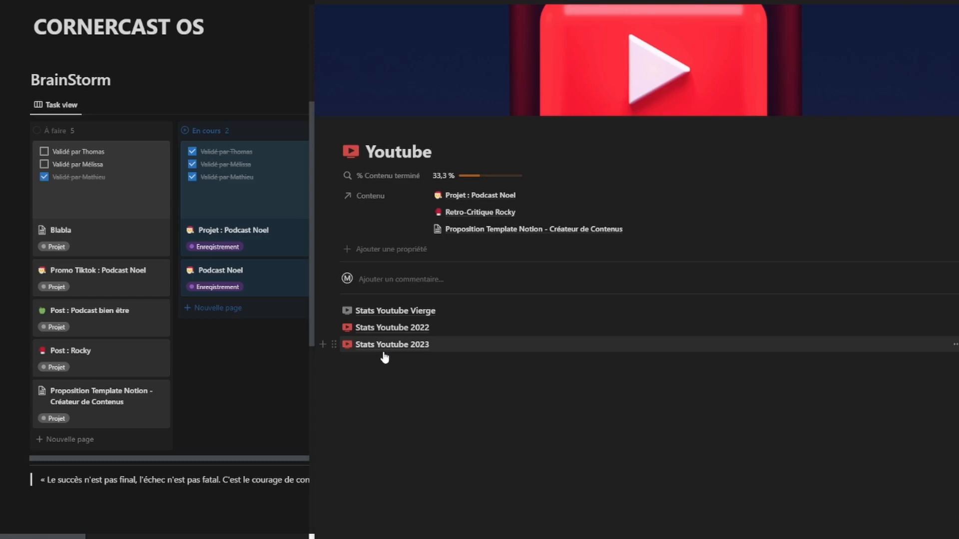
pyautogui.click(395, 311)
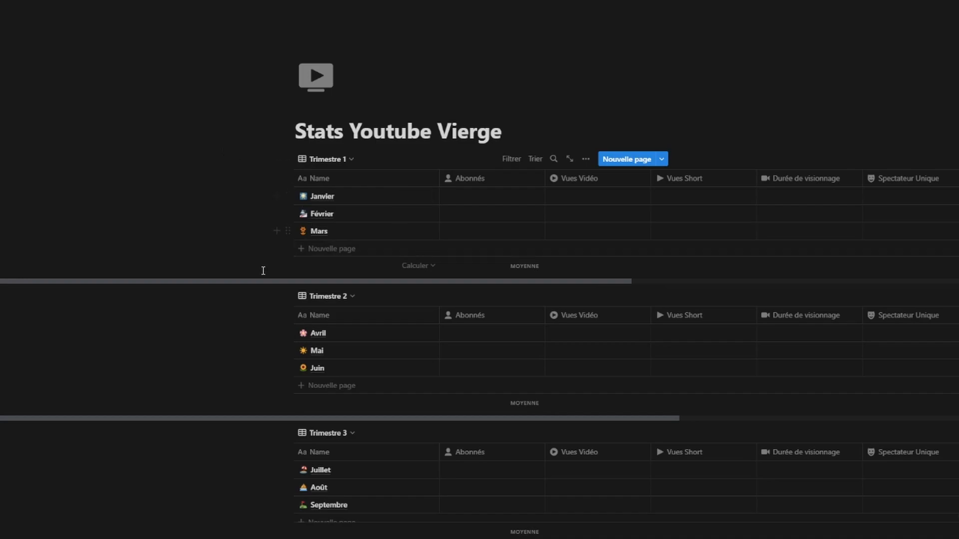
# Step: Delete the Status property from Trimestre 1 so its columns end at Impression
pyautogui.moveTo(233, 281)
pyautogui.mouseDown()
pyautogui.moveTo(346, 293)
pyautogui.moveTo(230, 284)
pyautogui.mouseUp()
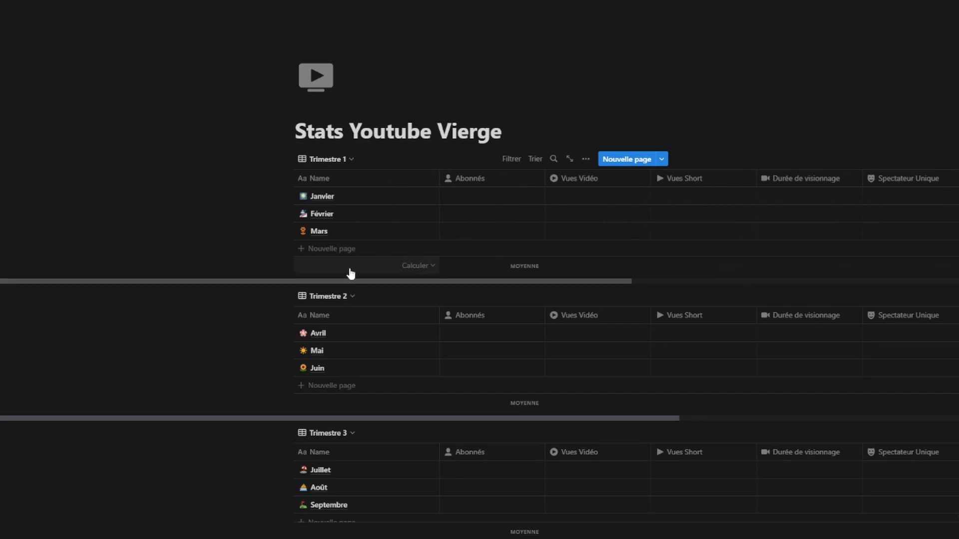
pyautogui.scroll(-7, 334, 274)
pyautogui.scroll(6, 493, 349)
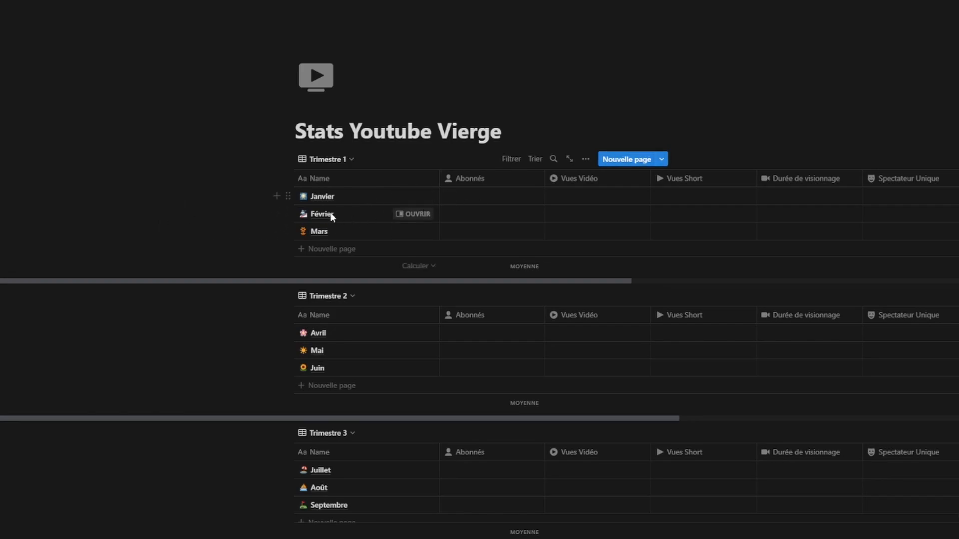
pyautogui.moveTo(471, 282); pyautogui.dragTo(645, 282)
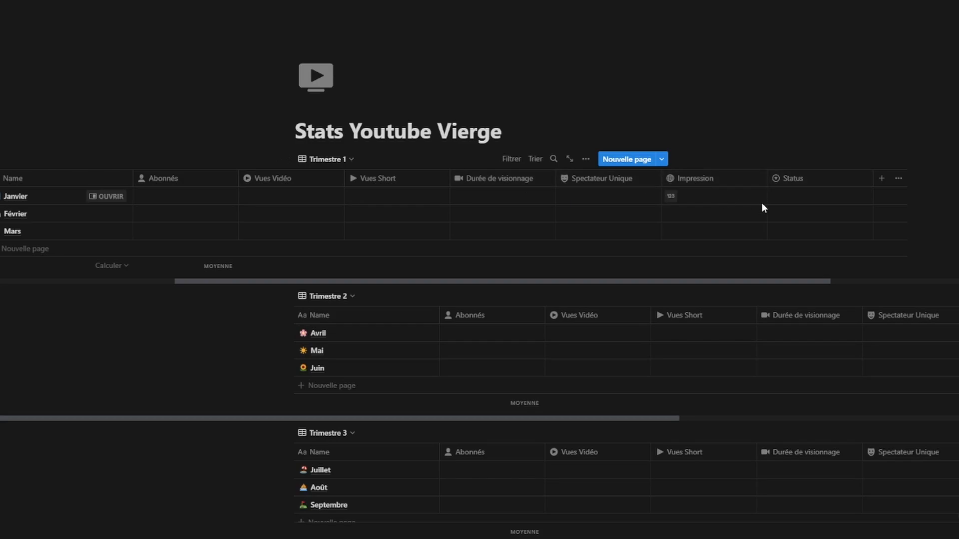
pyautogui.click(798, 178)
pyautogui.click(789, 164)
pyautogui.click(793, 199)
pyautogui.press('Escape')
pyautogui.click(841, 179)
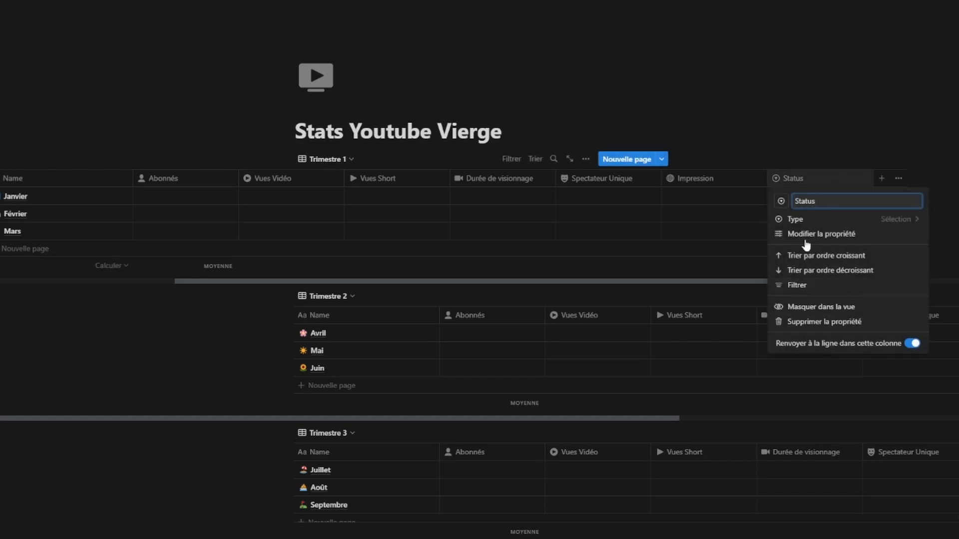
pyautogui.click(835, 322)
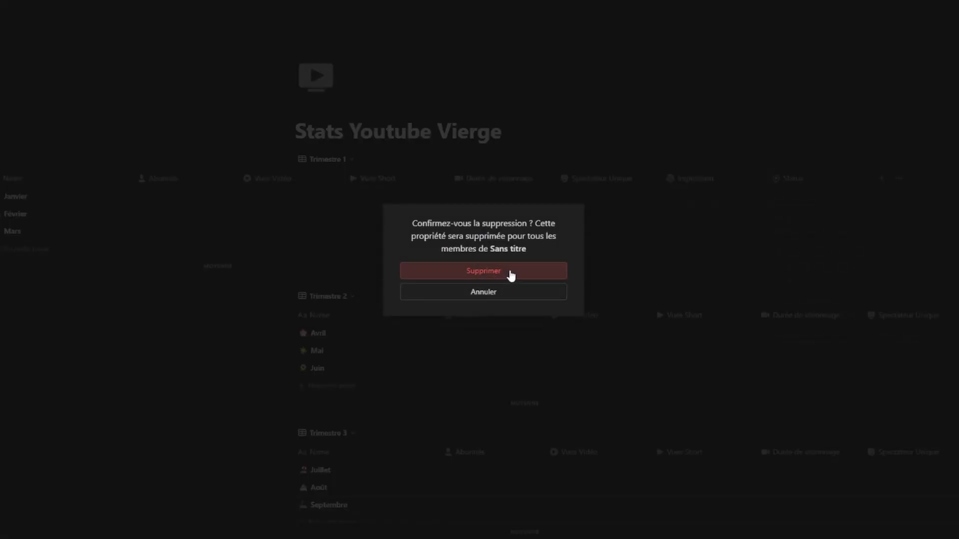
pyautogui.click(511, 272)
pyautogui.moveTo(553, 282); pyautogui.dragTo(390, 282)
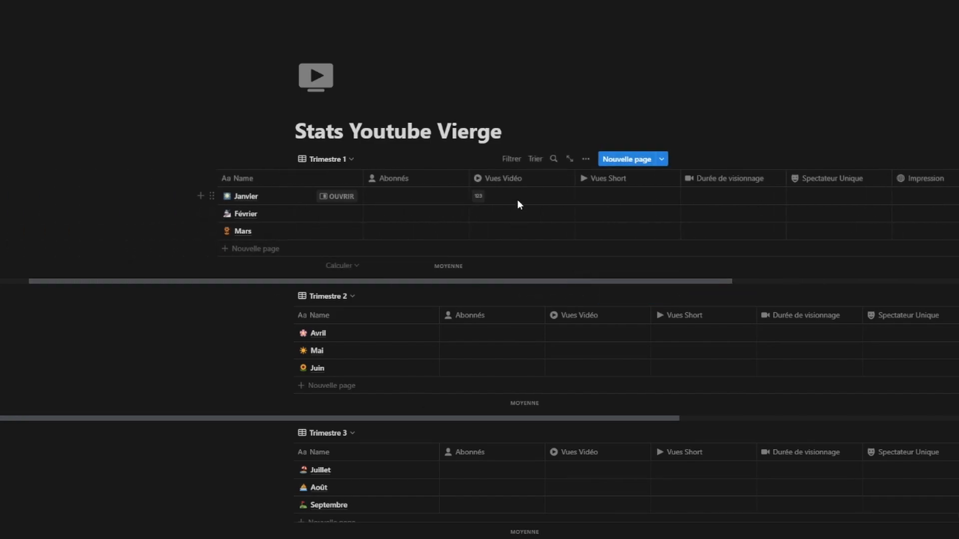
# Step: Enter Vues Vidéo of 350 (Janvier), 325 (Février) and 420 (Mars) in Trimestre 1
pyautogui.hscroll(-1, 574, 281)
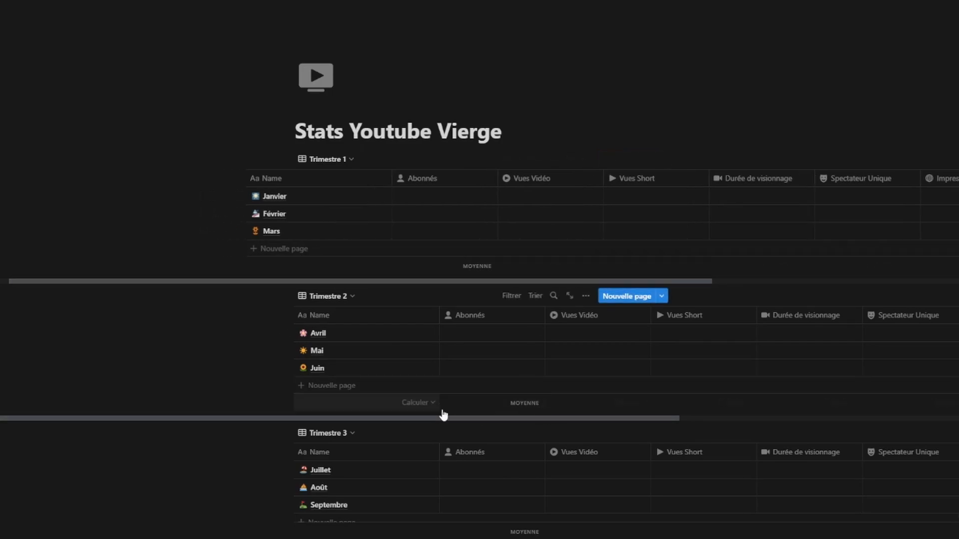
pyautogui.scroll(-2, 470, 405)
pyautogui.scroll(2, 467, 375)
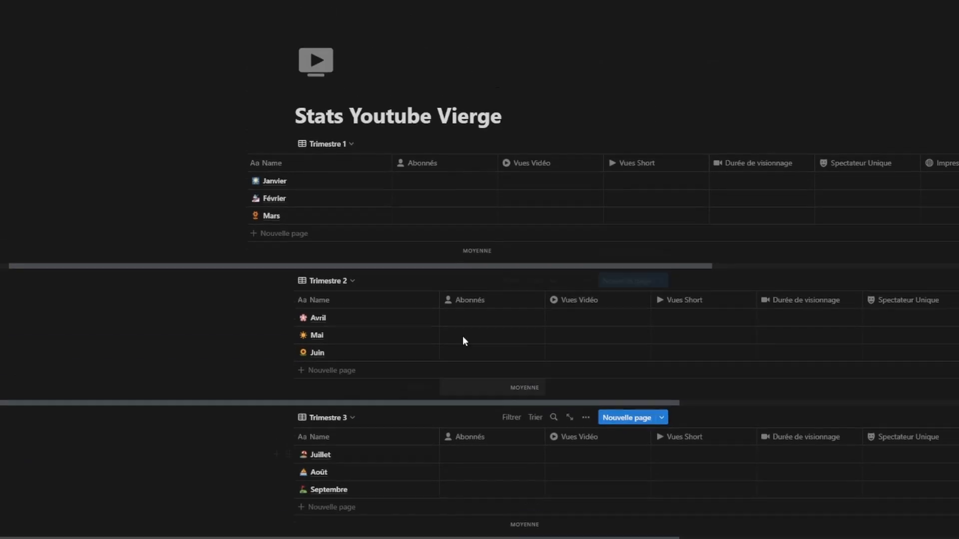
pyautogui.hscroll(-2, 460, 278)
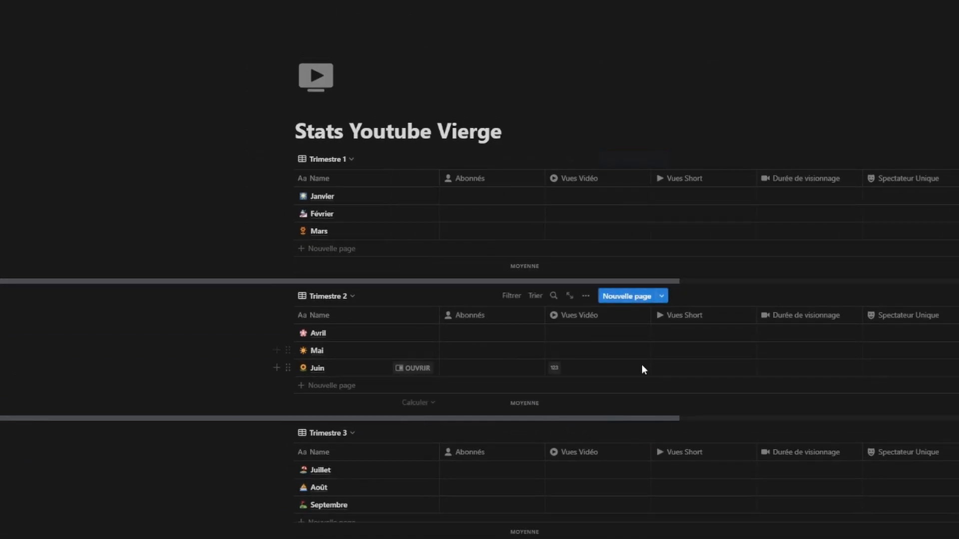
pyautogui.click(574, 196)
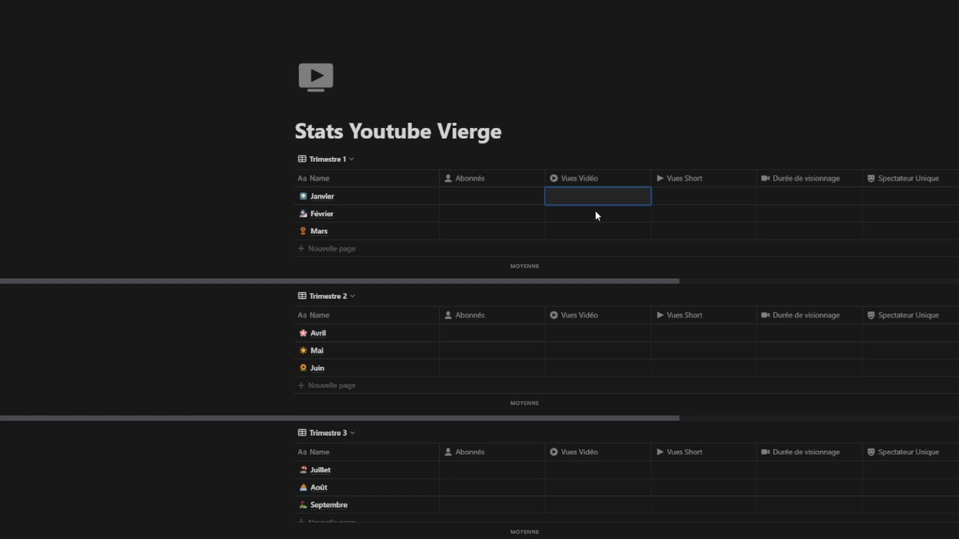
pyautogui.write('350')
pyautogui.press('Return')
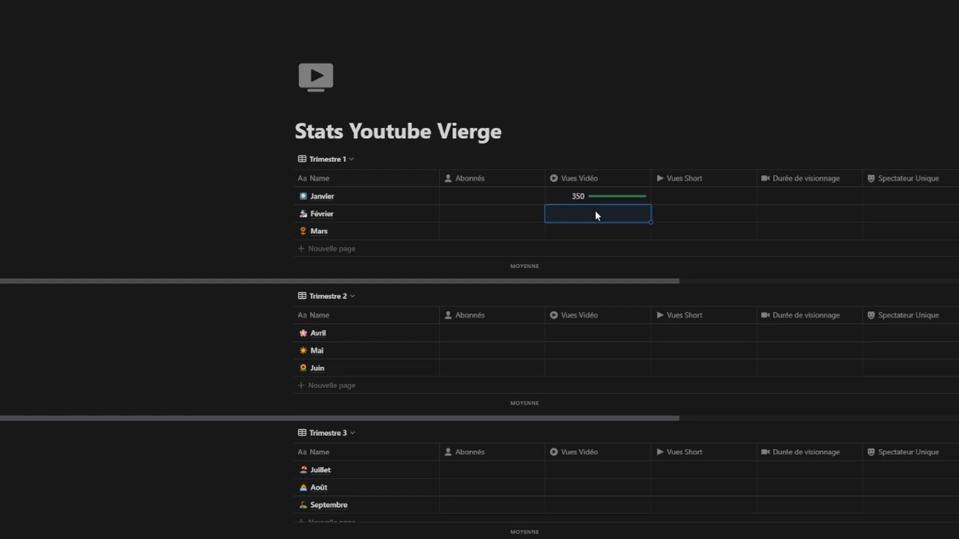
pyautogui.click(595, 212)
pyautogui.write('325')
pyautogui.press('Return')
pyautogui.write('420')
pyautogui.press('Return')
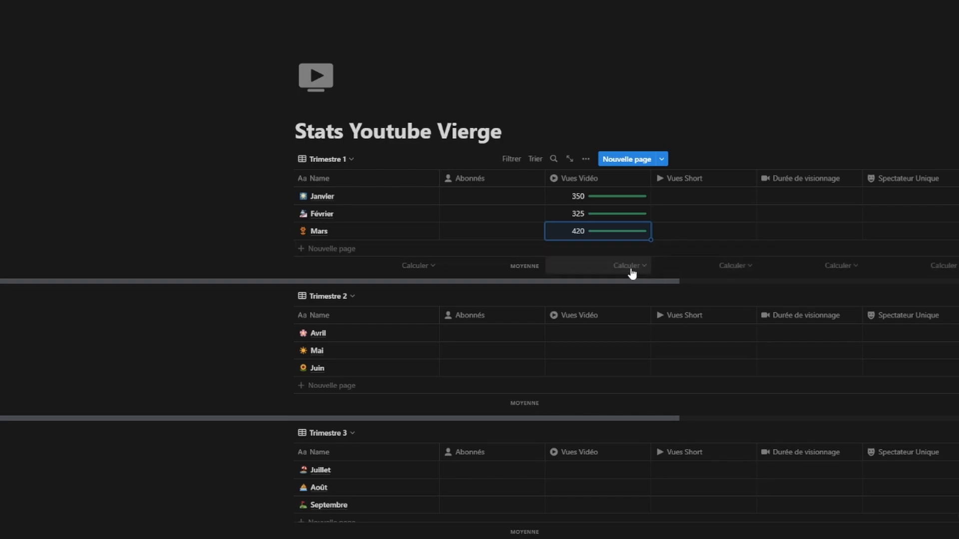
# Step: Show the Moyenne under Trimestre 1's Vues Vidéo column and change Mars's views to 310
pyautogui.click(631, 269)
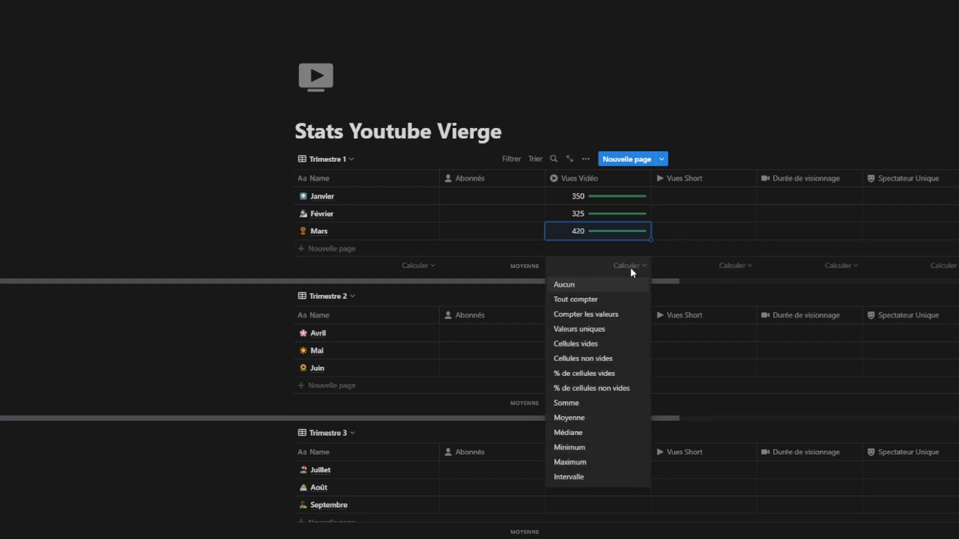
pyautogui.click(599, 414)
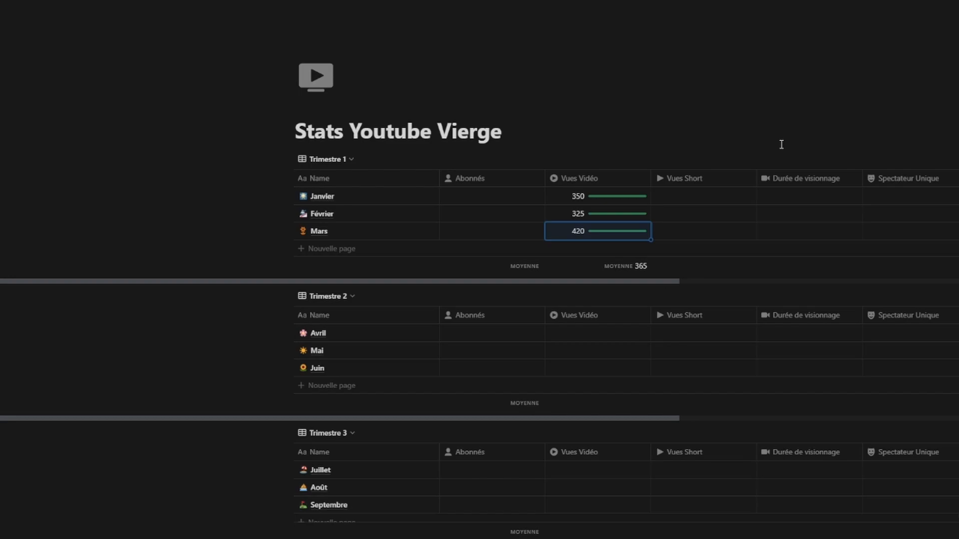
pyautogui.click(581, 235)
pyautogui.press('BackSpace')
pyautogui.press('BackSpace')
pyautogui.press('BackSpace')
pyautogui.write('310')
pyautogui.press('Return')
# Step: Change Mars's Vues Vidéo to 450, bringing the column average to 375
pyautogui.click(581, 234)
pyautogui.write('450')
pyautogui.press('Return')
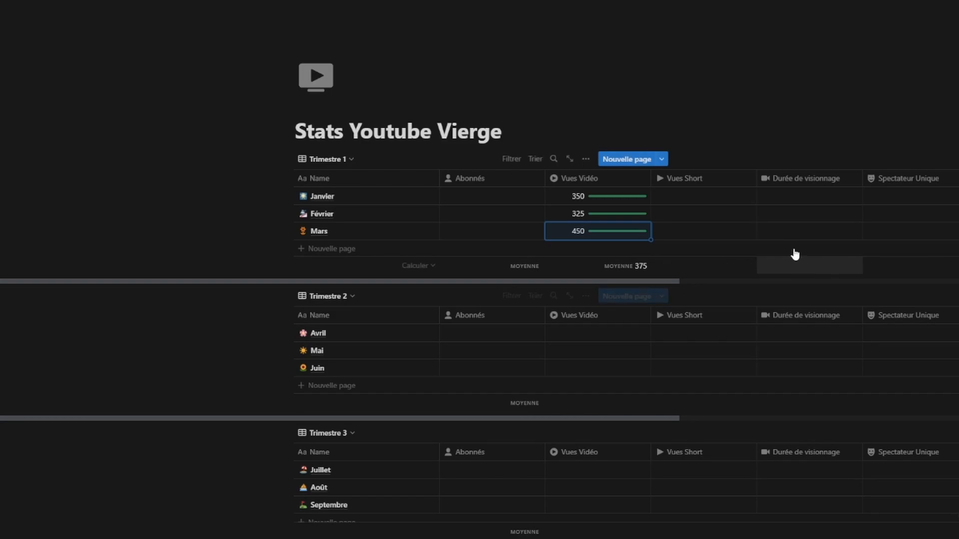
# Step: Set the divide-by value of Trimestre 2's Vues Vidéo bar to 375
pyautogui.click(592, 317)
pyautogui.click(644, 381)
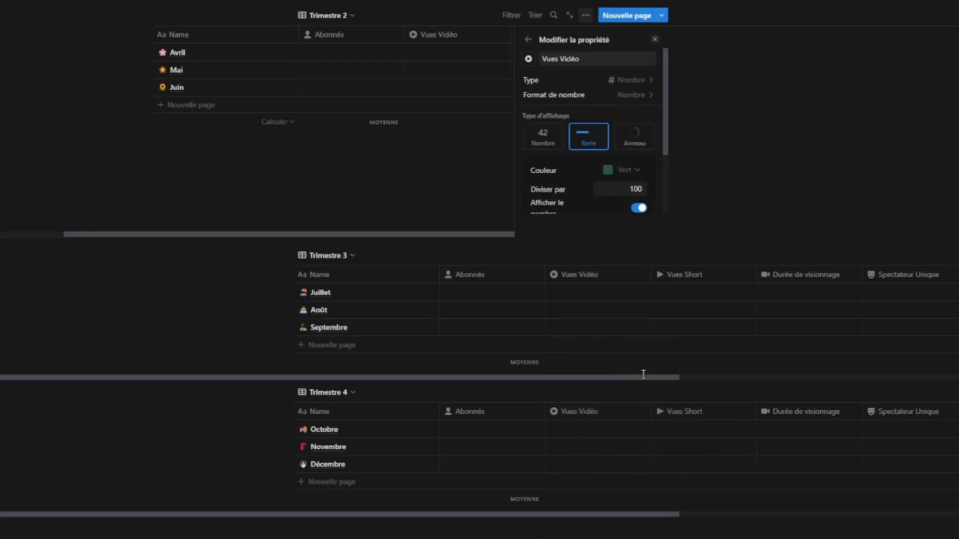
pyautogui.click(657, 191)
pyautogui.moveTo(625, 189); pyautogui.dragTo(650, 189)
pyautogui.write('375')
pyautogui.press('Return')
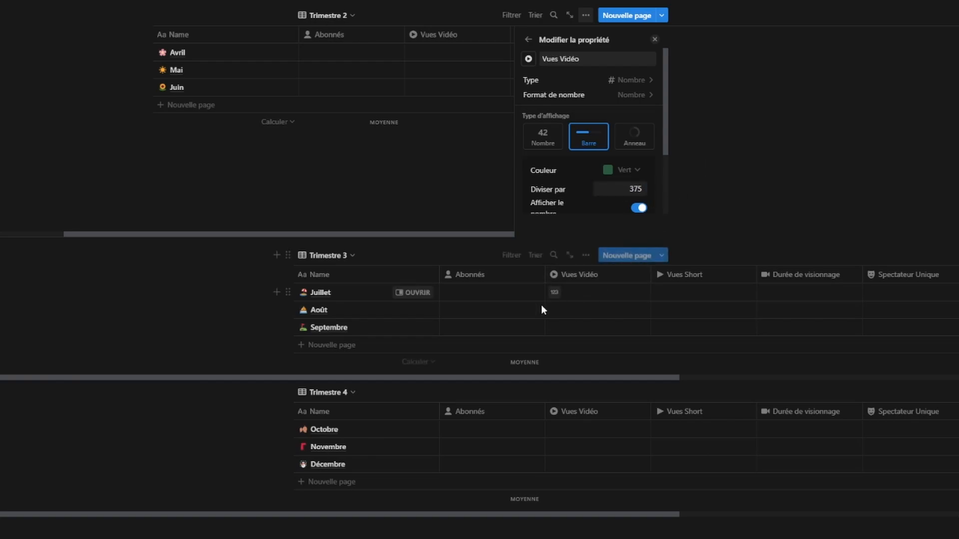
# Step: Close the Vues Vidéo property settings and select Trimestre 2's Avril Vues Vidéo cell
pyautogui.click(435, 183)
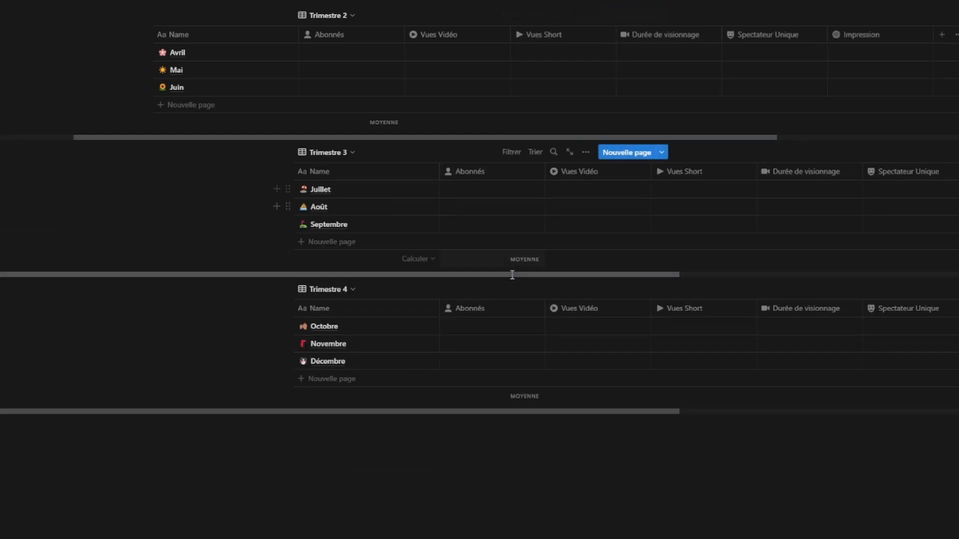
pyautogui.scroll(4, 493, 254)
pyautogui.scroll(2, 482, 302)
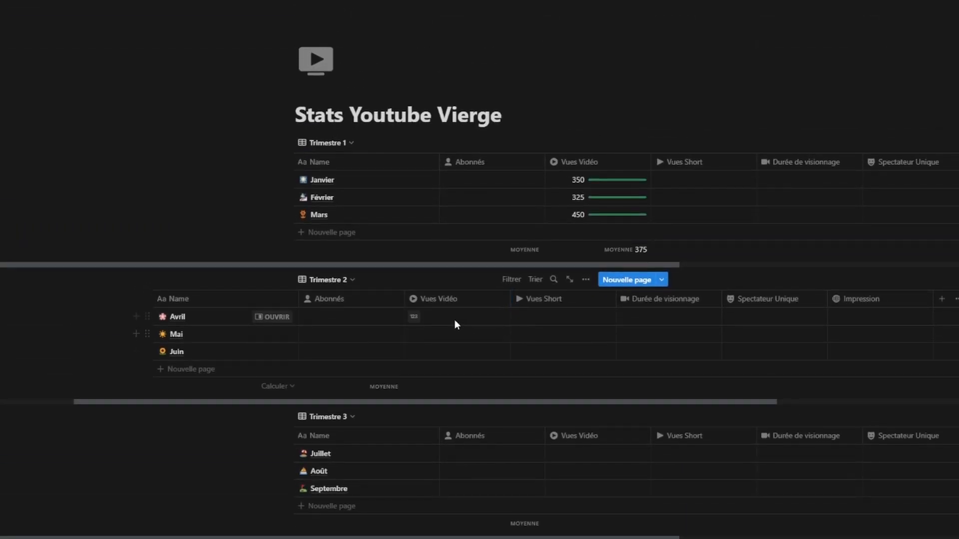
pyautogui.click(457, 300)
pyautogui.click(470, 358)
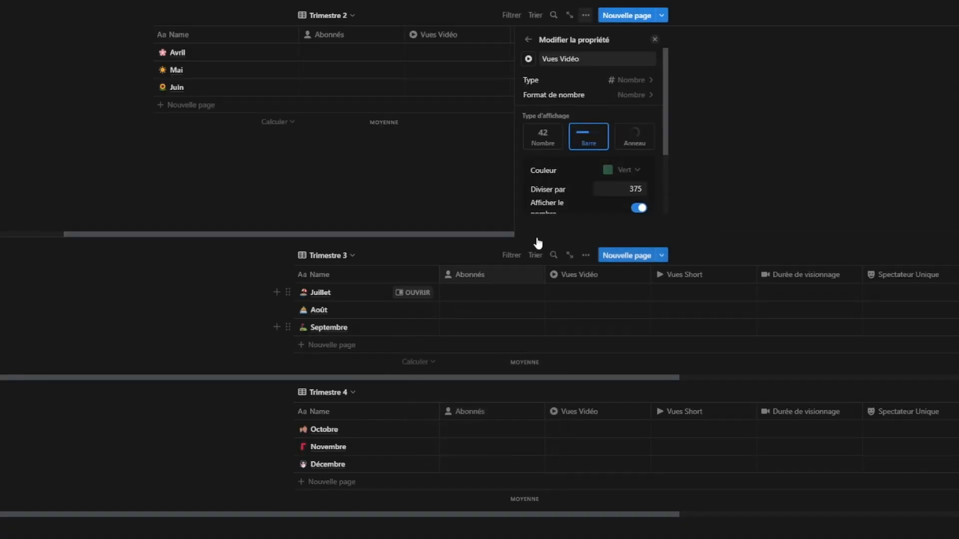
pyautogui.click(428, 203)
pyautogui.scroll(5, 458, 225)
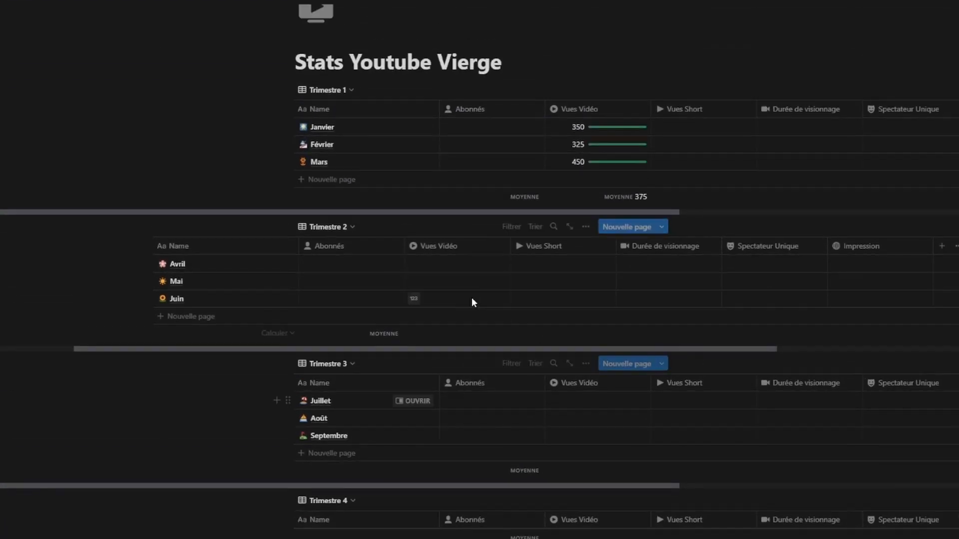
pyautogui.scroll(2, 473, 301)
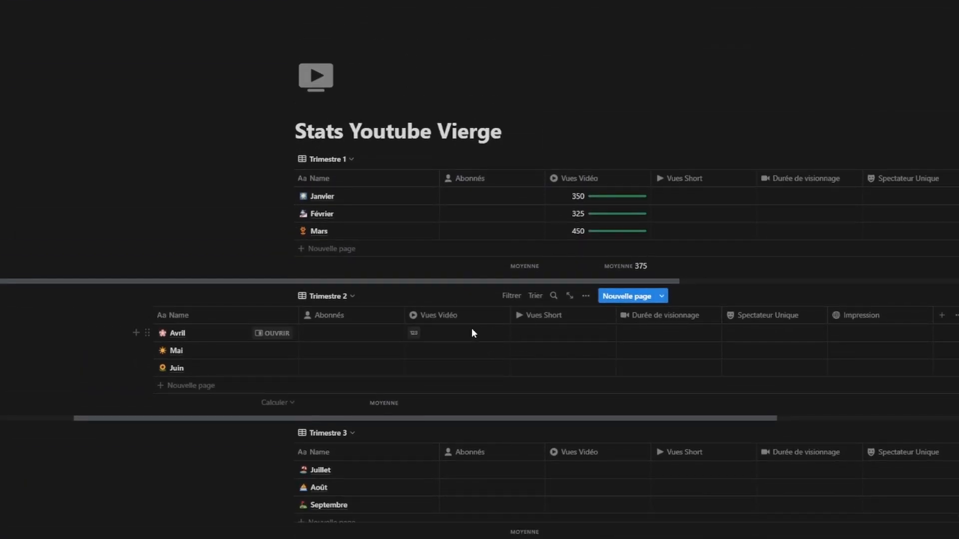
pyautogui.click(469, 333)
# Step: Enter Vues Vidéo of 175 for Avril, 380 for Mai and 360 for Juin
pyautogui.press('Escape')
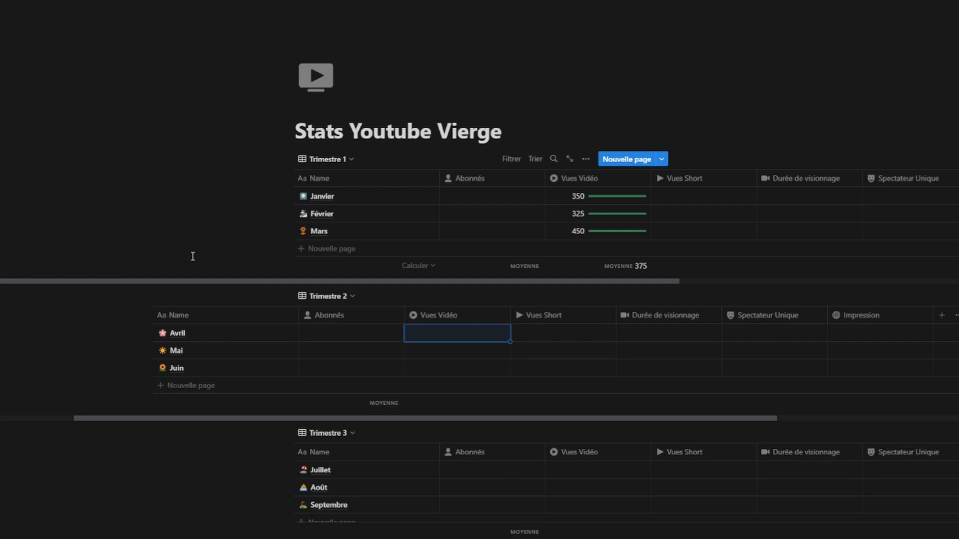
pyautogui.write('175')
pyautogui.press('Return')
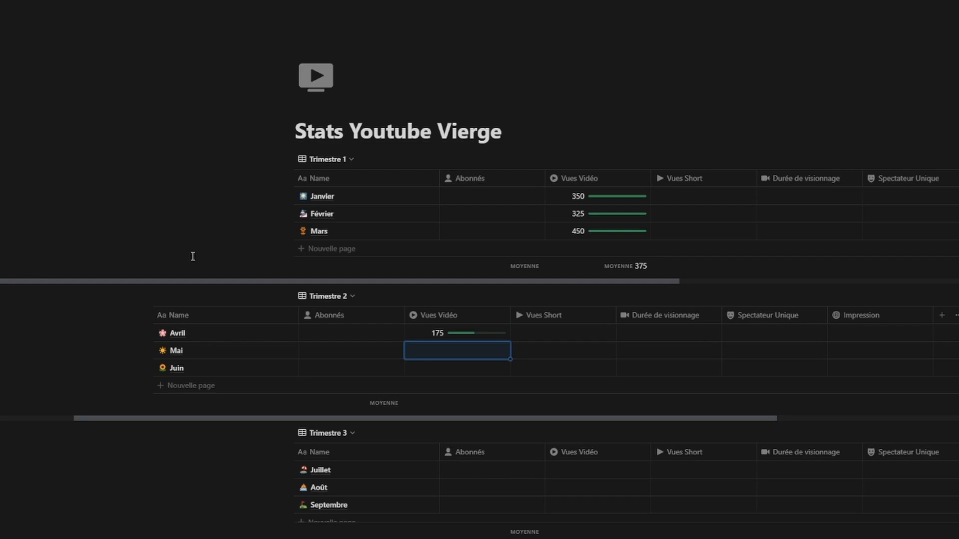
pyautogui.write('380')
pyautogui.press('Return')
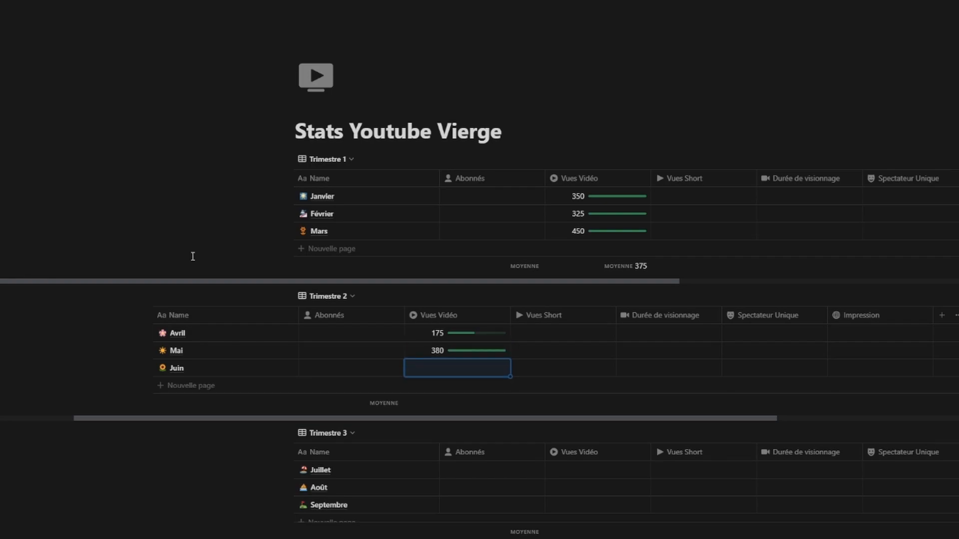
pyautogui.write('360')
pyautogui.press('Return')
# Step: Show the Moyenne (305) under Trimestre 2's Vues Vidéo column
pyautogui.click(487, 403)
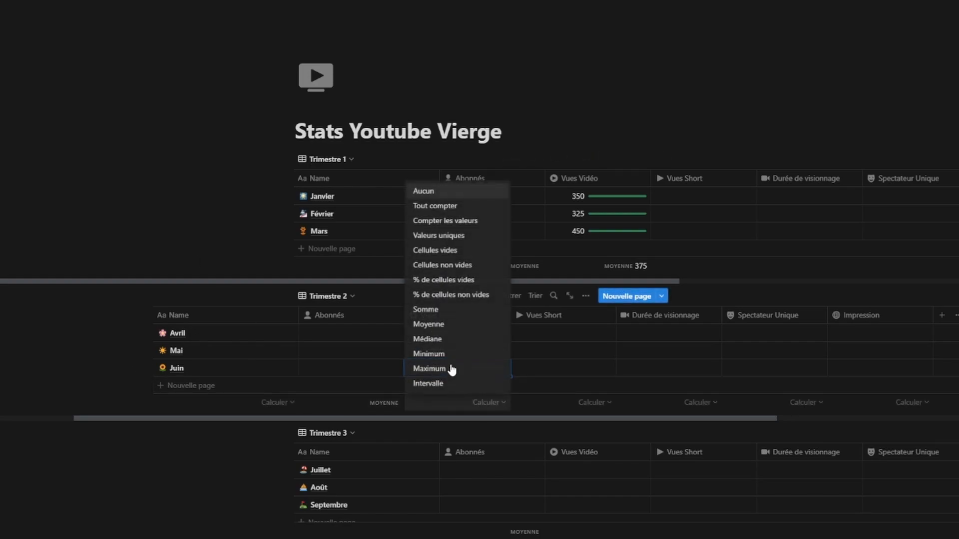
pyautogui.click(449, 325)
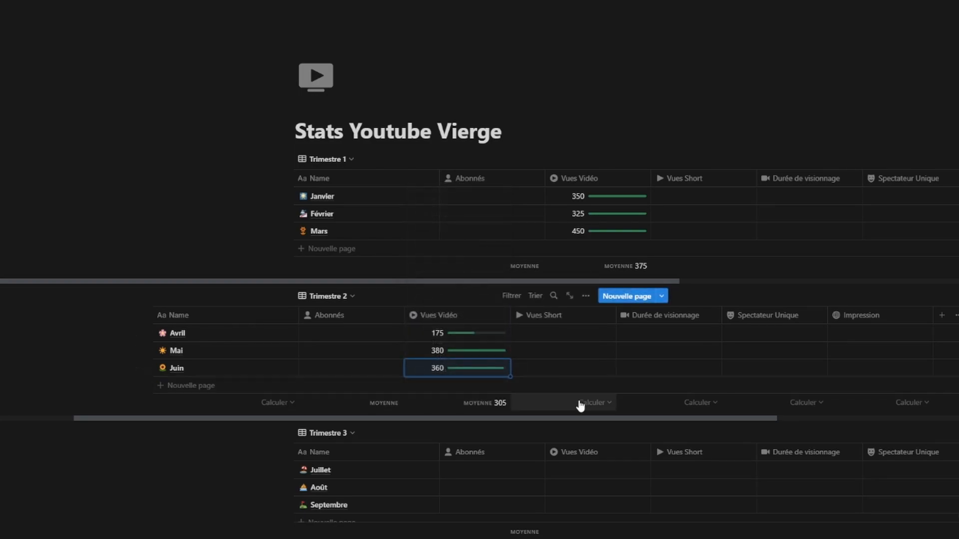
pyautogui.scroll(-1, 568, 447)
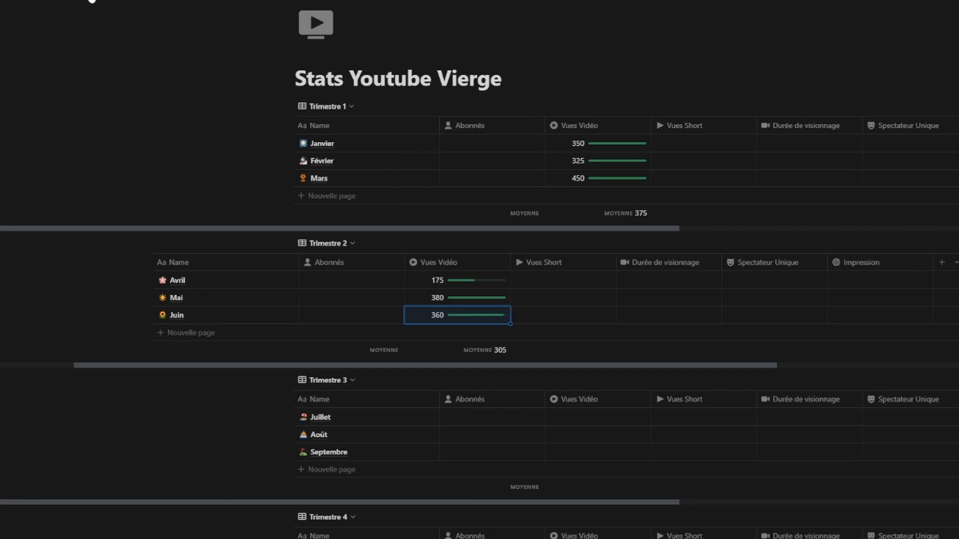
# Step: Go to the Réseaux gallery, check Tiktok's completion percentage, and open the Tiktok page
pyautogui.moveTo(90, 4)
pyautogui.click(89, 27)
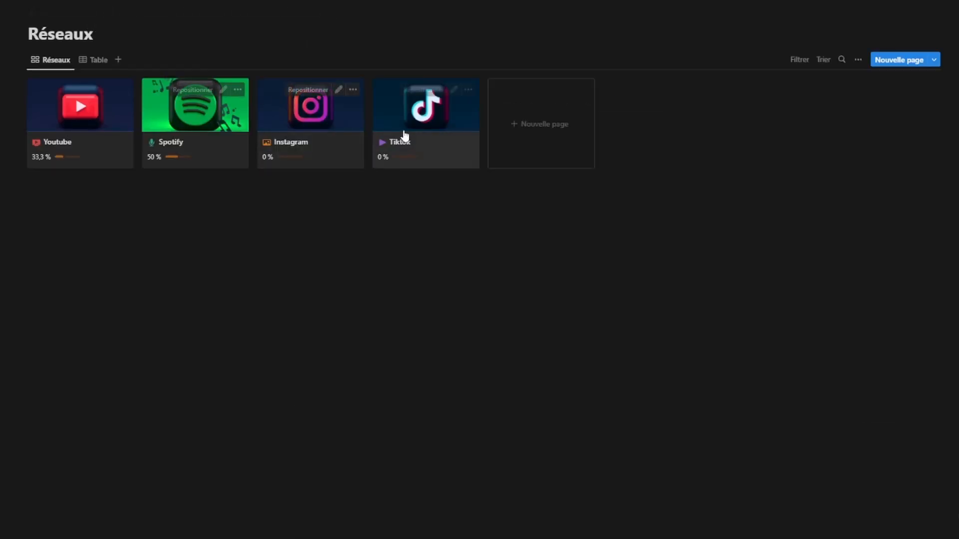
pyautogui.click(409, 153)
pyautogui.click(468, 142)
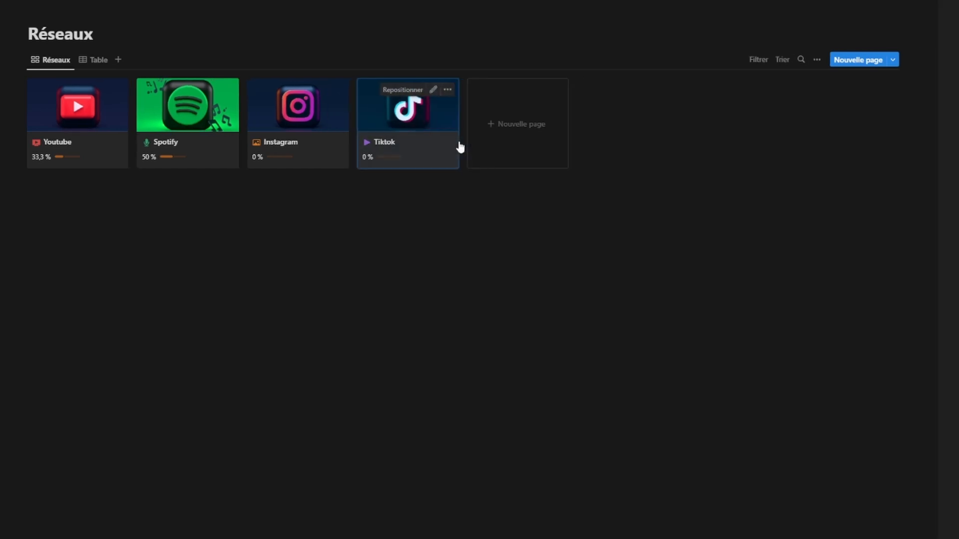
pyautogui.click(456, 148)
# Step: View Stats TikTok 2023, then climb the breadcrumbs through Tiktok and Réseaux to CORNERCAST OS
pyautogui.click(414, 312)
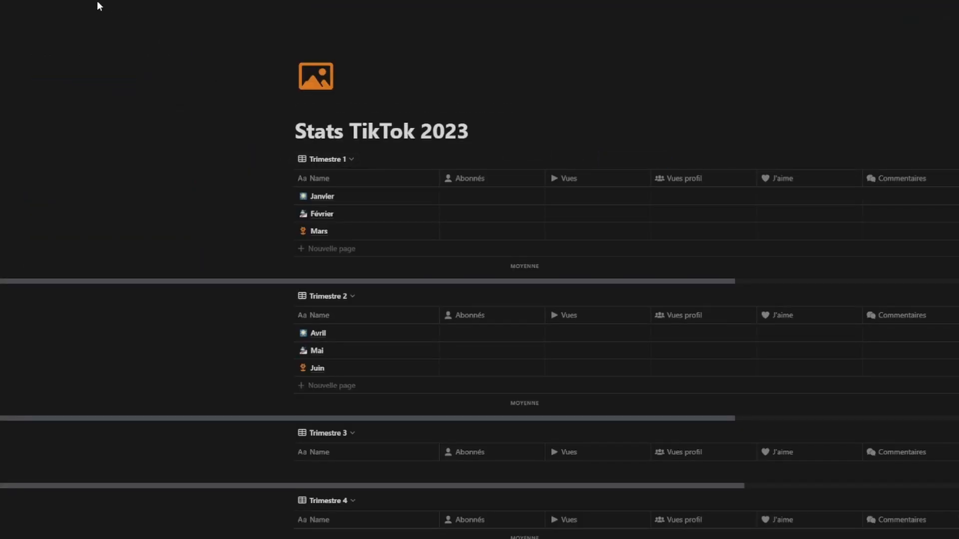
pyautogui.click(111, 2)
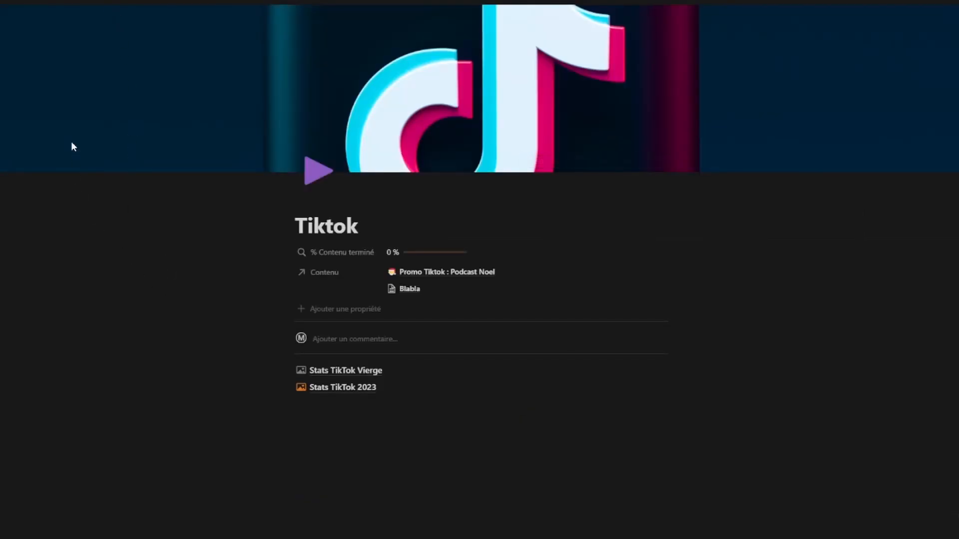
pyautogui.click(107, 2)
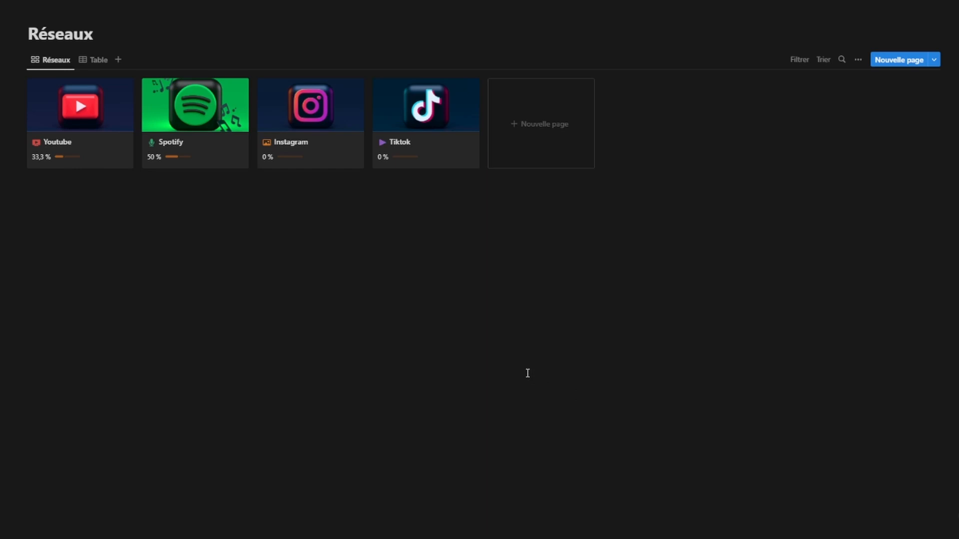
pyautogui.click(124, 1)
pyautogui.scroll(-2, 446, 327)
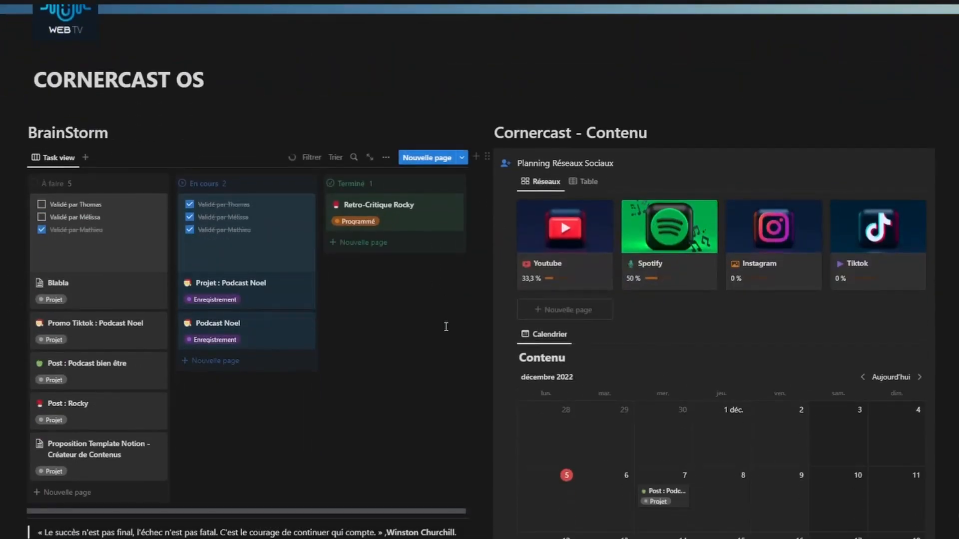
pyautogui.scroll(-1, 446, 327)
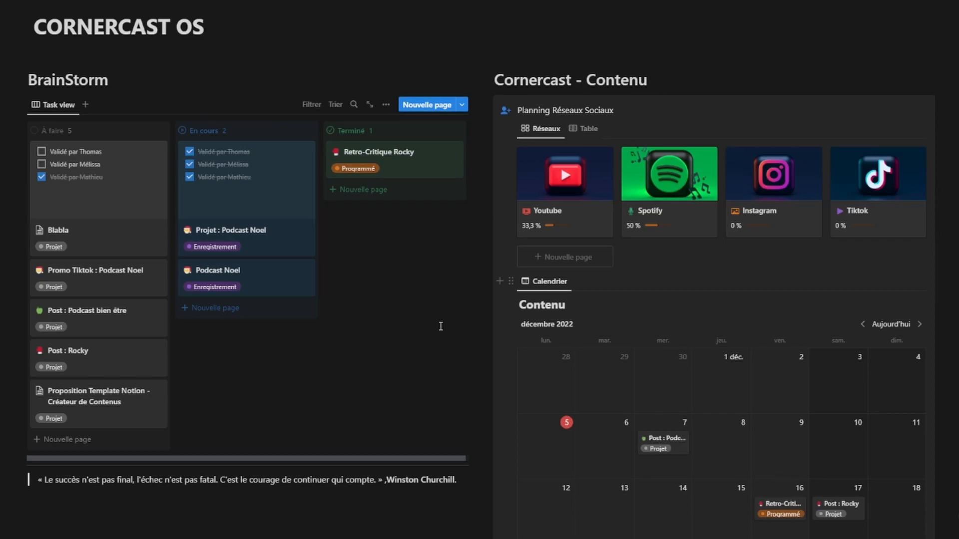
pyautogui.scroll(-1, 417, 317)
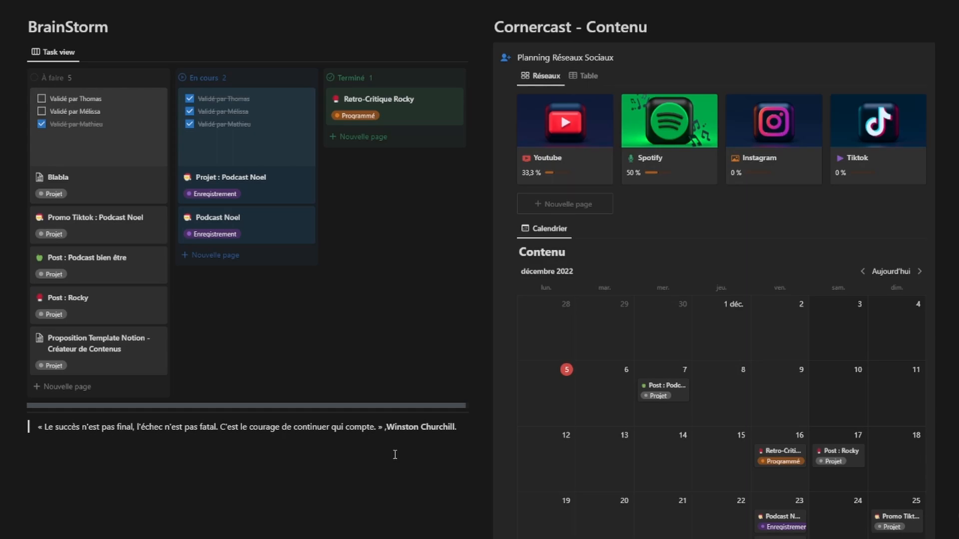
pyautogui.scroll(-3, 397, 394)
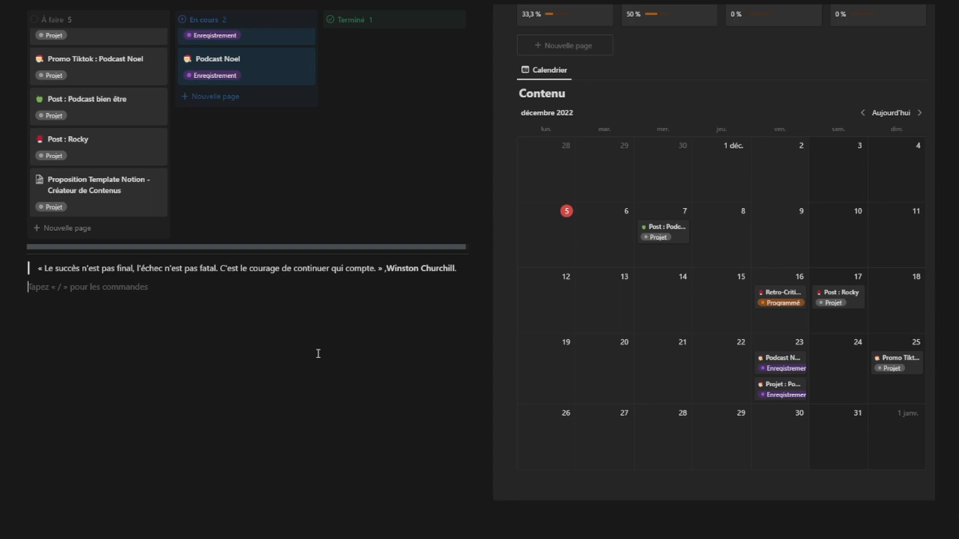
pyautogui.scroll(5, 318, 354)
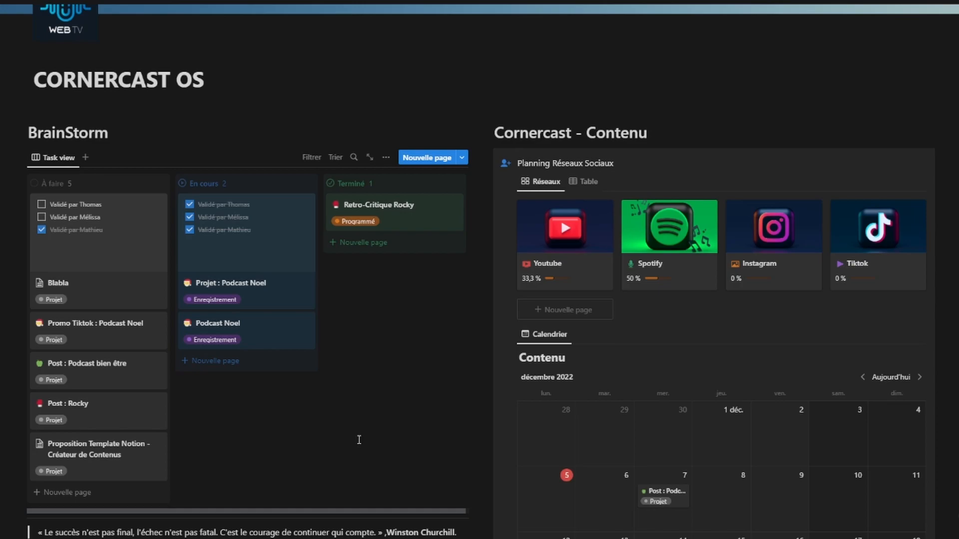
pyautogui.scroll(-5, 390, 442)
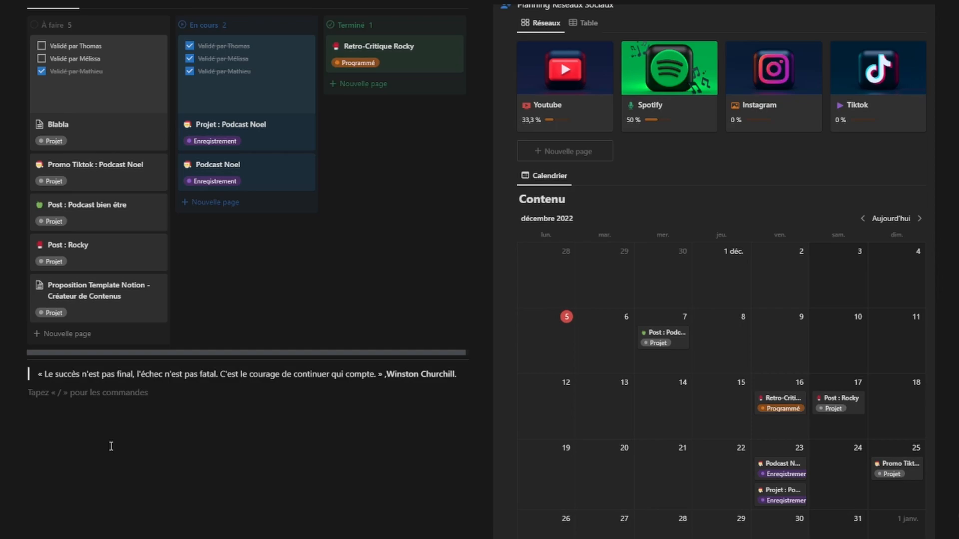
pyautogui.scroll(3, 111, 446)
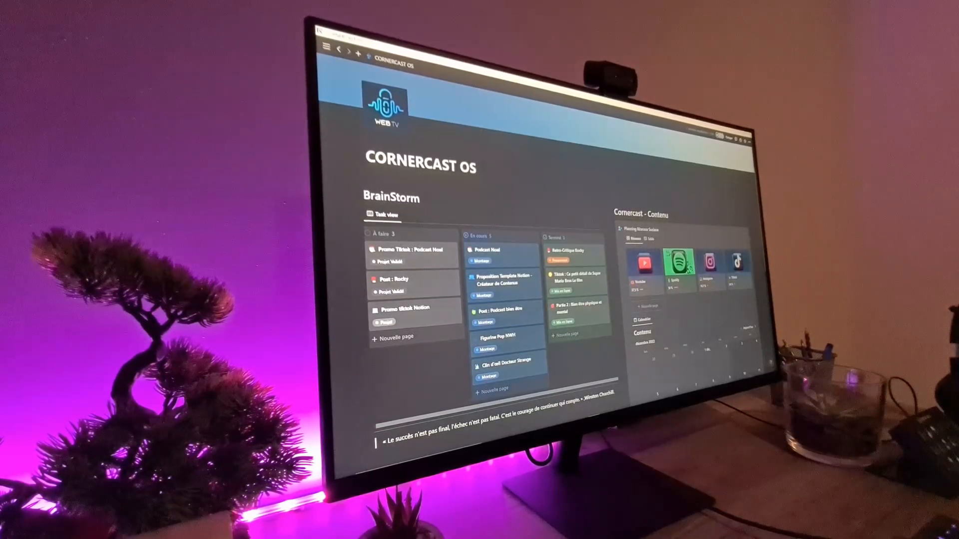
# Step: Try dragging the two cards across, then open the Youtube page's Stats Youtube Vierge tables
pyautogui.moveTo(407, 308); pyautogui.dragTo(502, 336)
pyautogui.moveTo(519, 255); pyautogui.dragTo(579, 330)
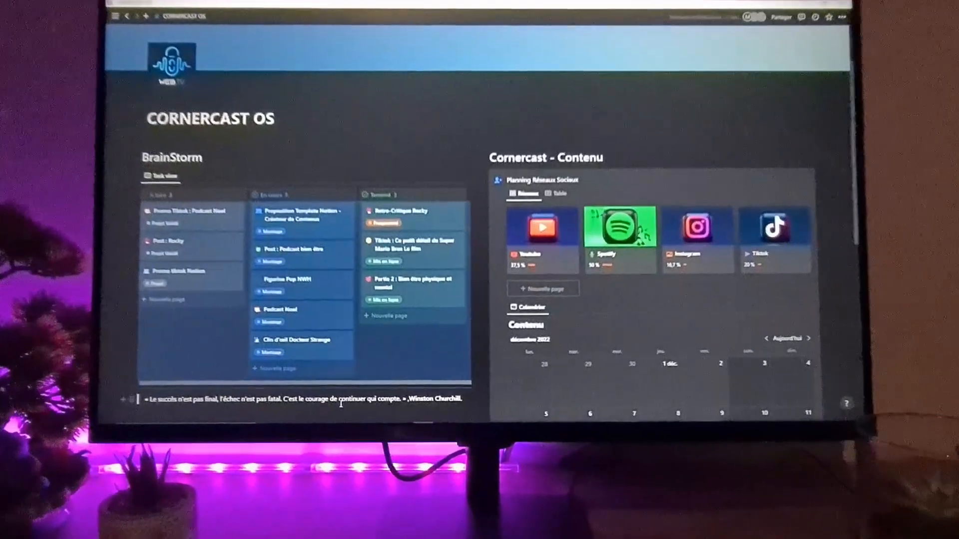
pyautogui.click(543, 232)
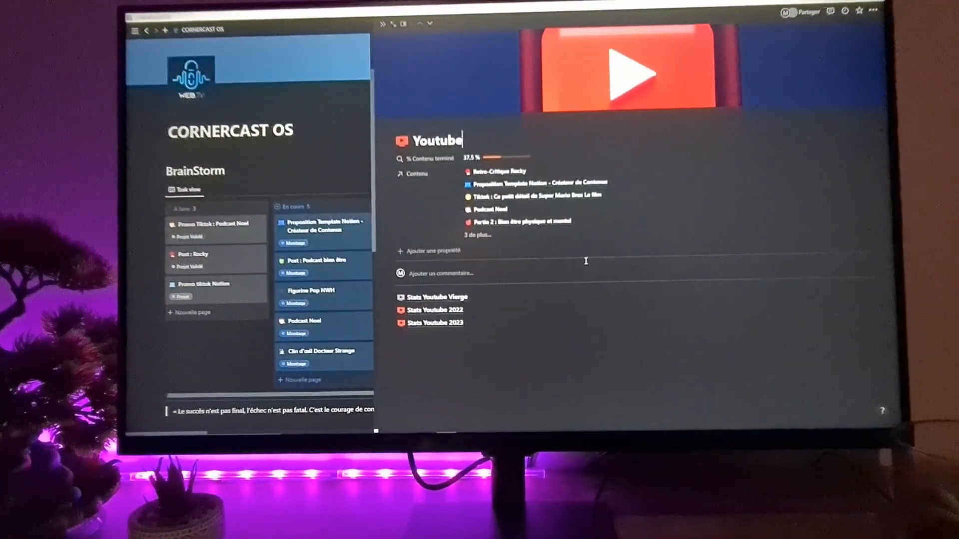
pyautogui.click(447, 298)
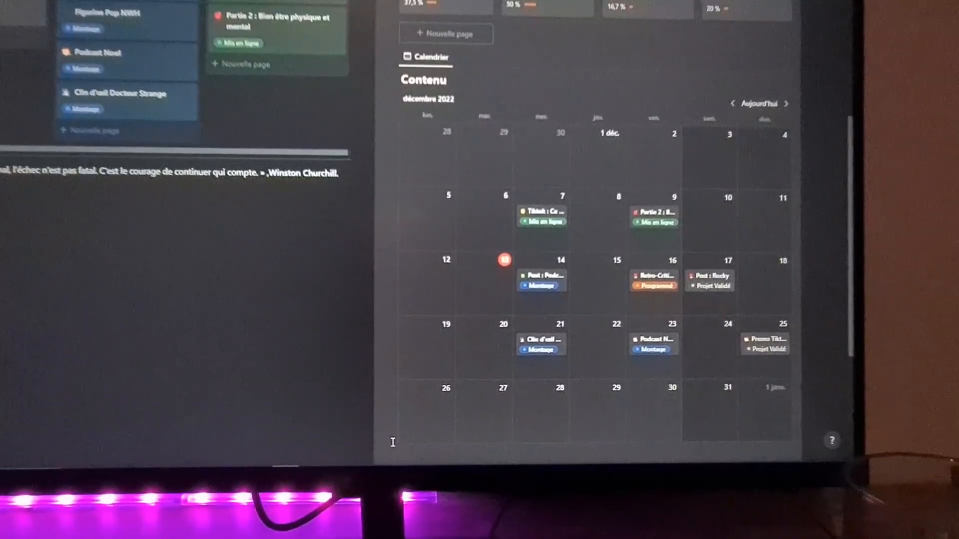
# Step: Page the calendar to mars 2023, then drop Promo tiktok Notion in En cours and Podcast Noel in Terminé
pyautogui.click(784, 105)
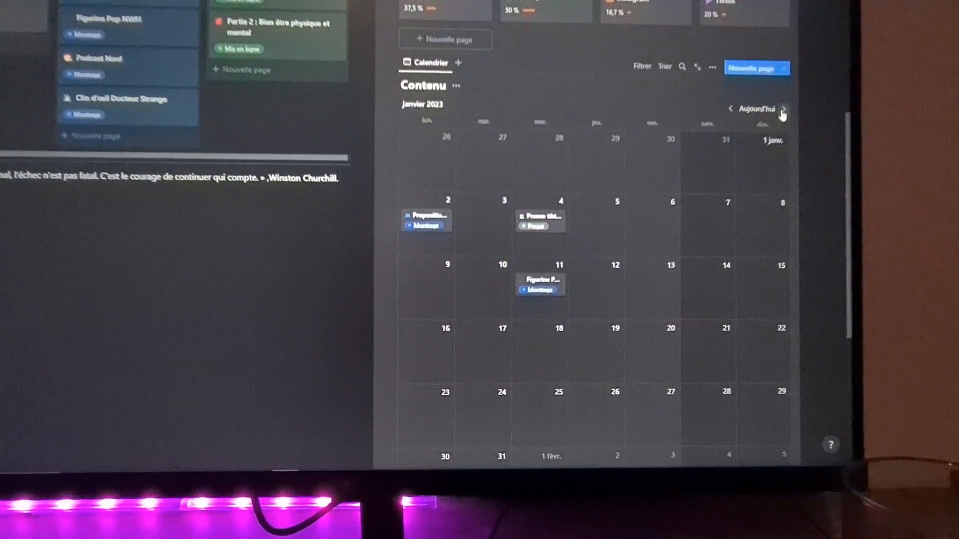
pyautogui.click(782, 110)
pyautogui.click(782, 110)
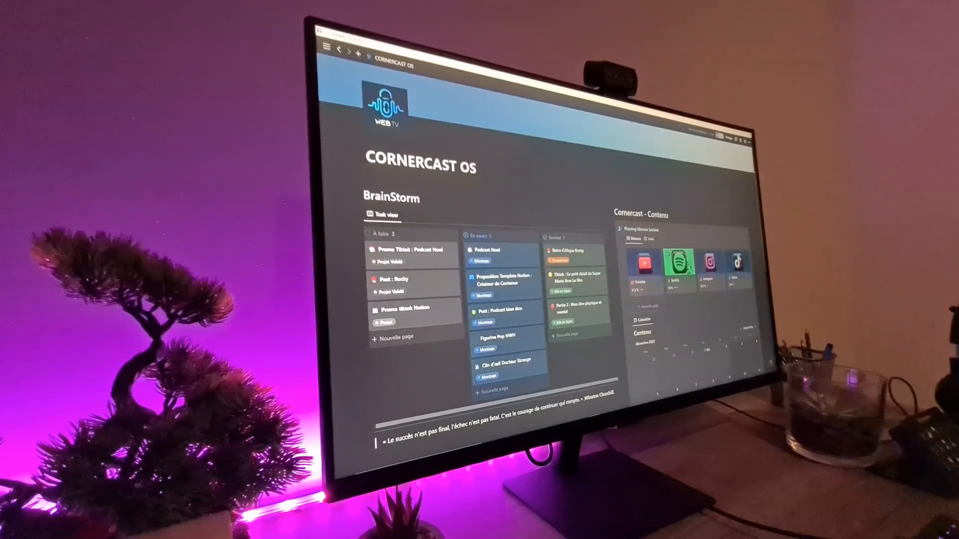
pyautogui.moveTo(419, 331); pyautogui.dragTo(502, 337)
pyautogui.moveTo(517, 254); pyautogui.dragTo(600, 332)
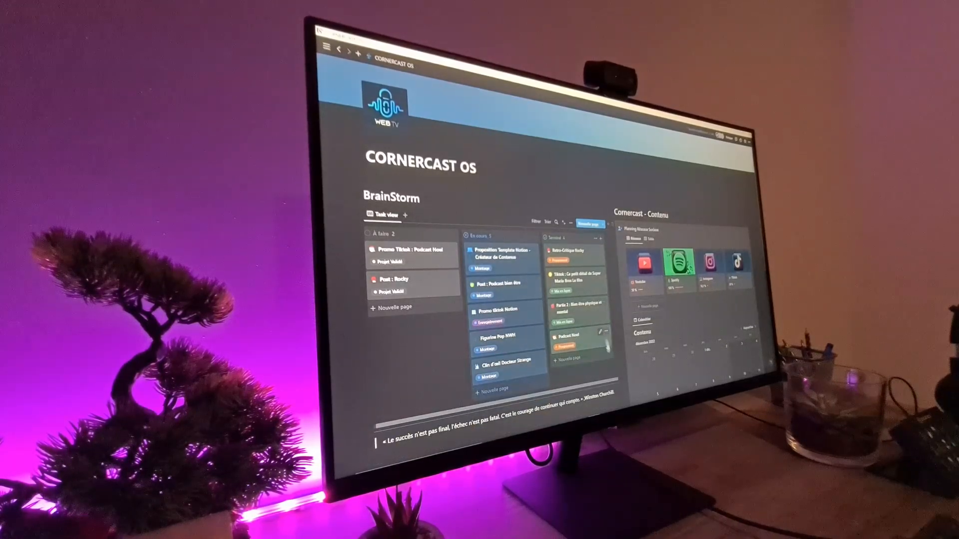